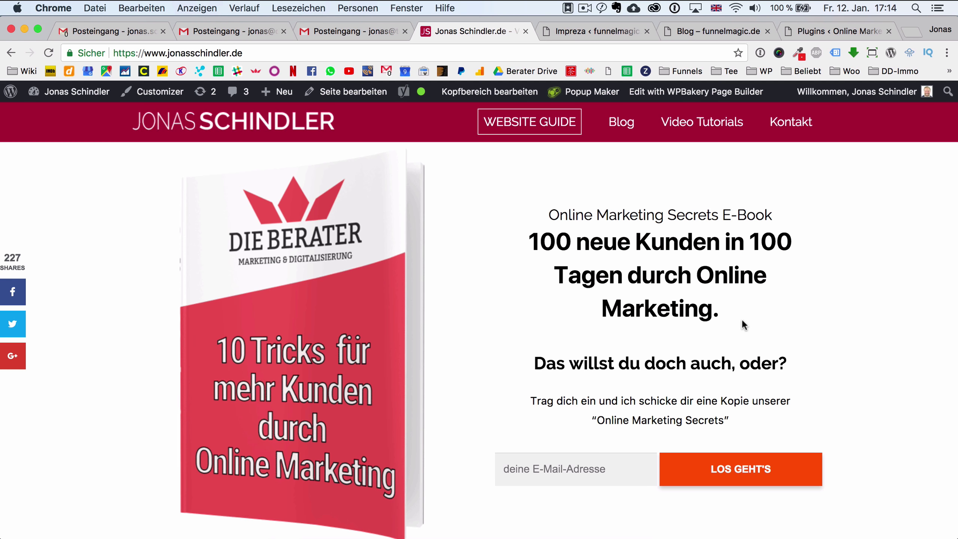
Step: Switch to the site's plugin administration, look at the Simple Page Tester plugin details and close them
left_click(807, 31)
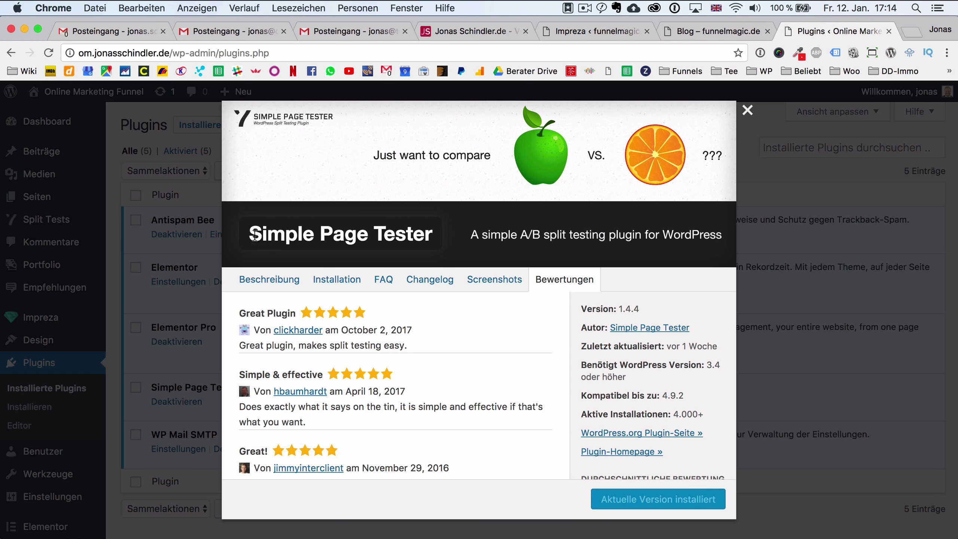
left_click_drag(250, 233, 430, 236)
left_click(430, 236)
left_click(748, 110)
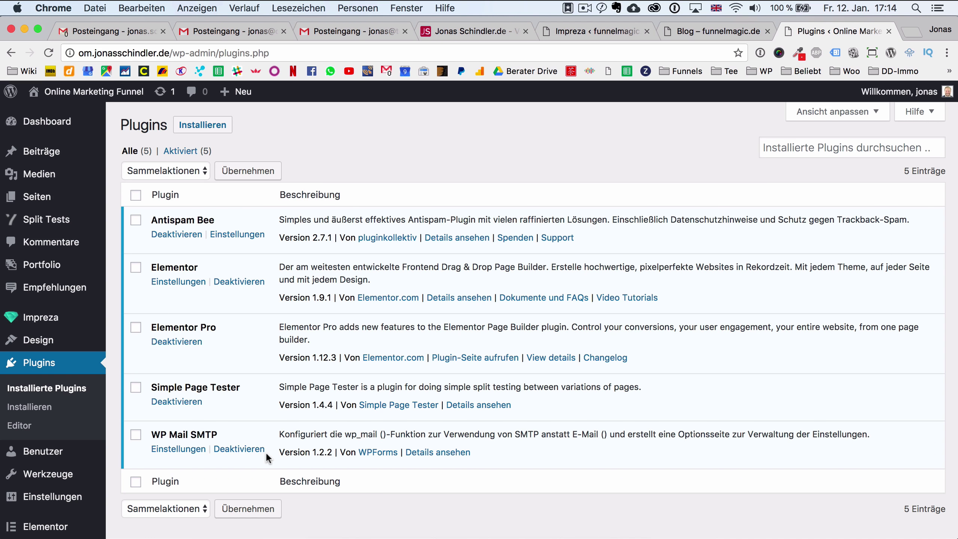
Step: Create a new page and title it "Original Seite"
left_click(40, 196)
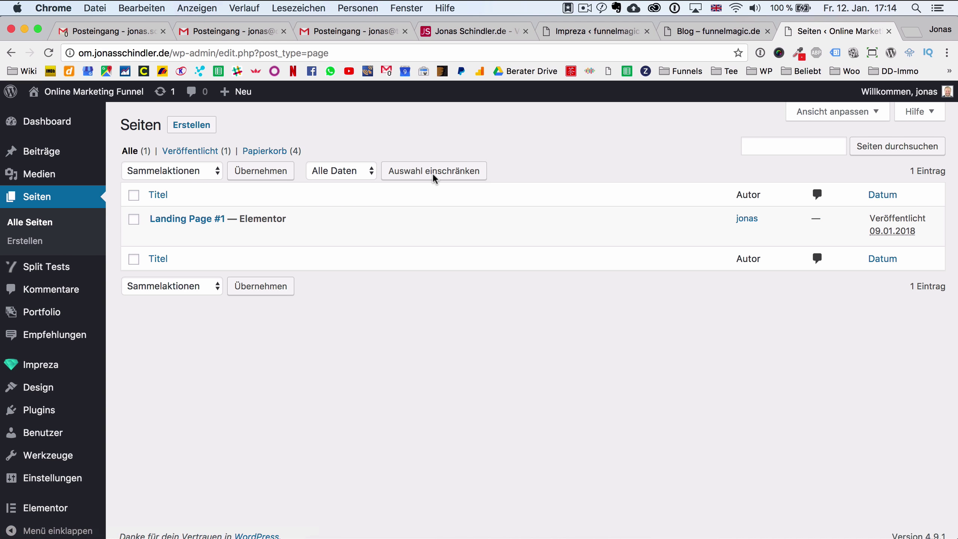
left_click(194, 125)
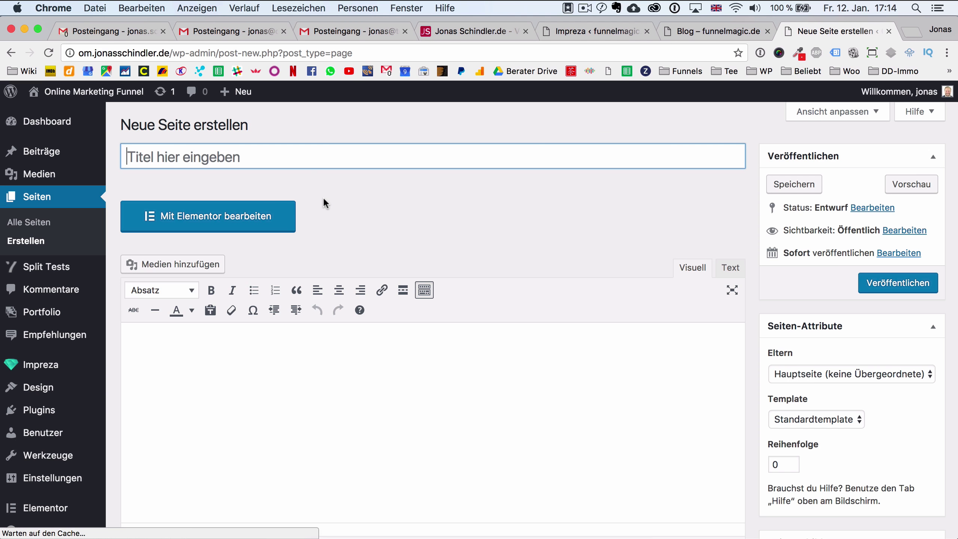
left_click(297, 159)
type("Oring")
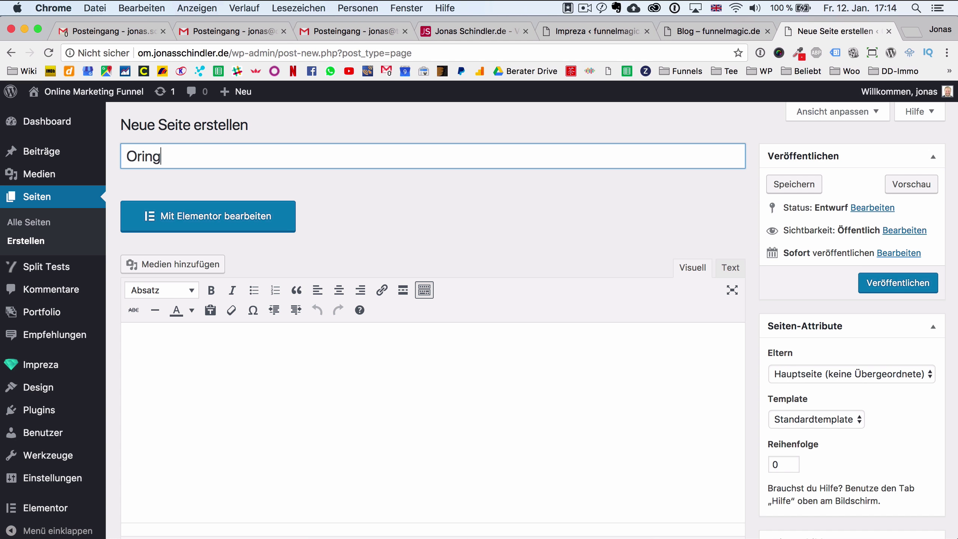
key("BackSpace")
key("BackSpace")
type("ginsl")
key("BackSpace")
key("BackSpace")
type("al Seite")
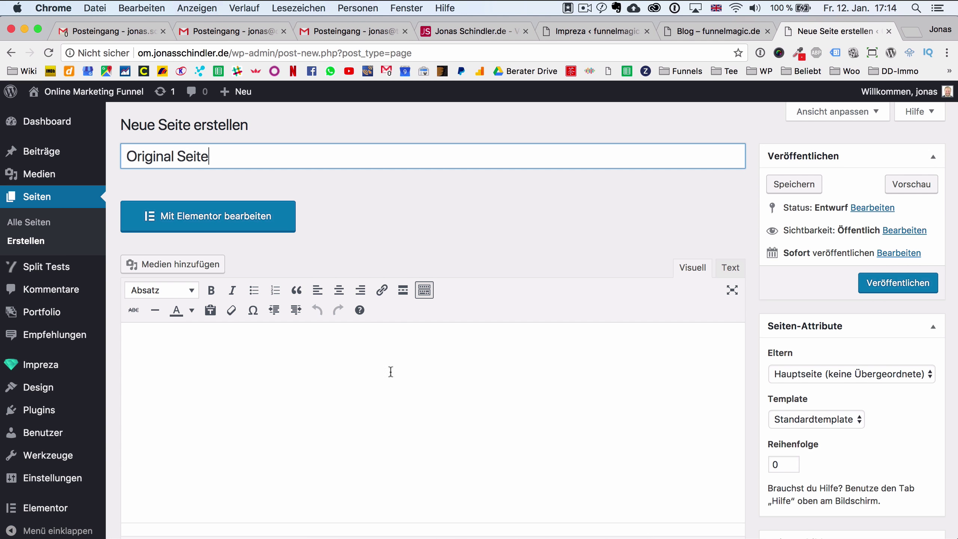
Step: Enter "Das ist die Original Seite" as the body text of the new page
left_click(360, 411)
type("O")
key("BackSpace")
type("D")
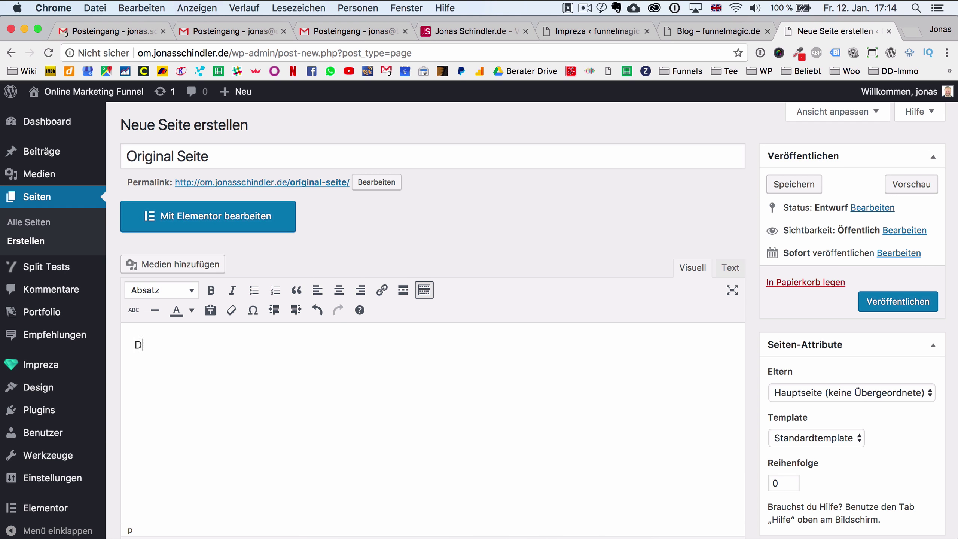
type("as ist die Original Seite")
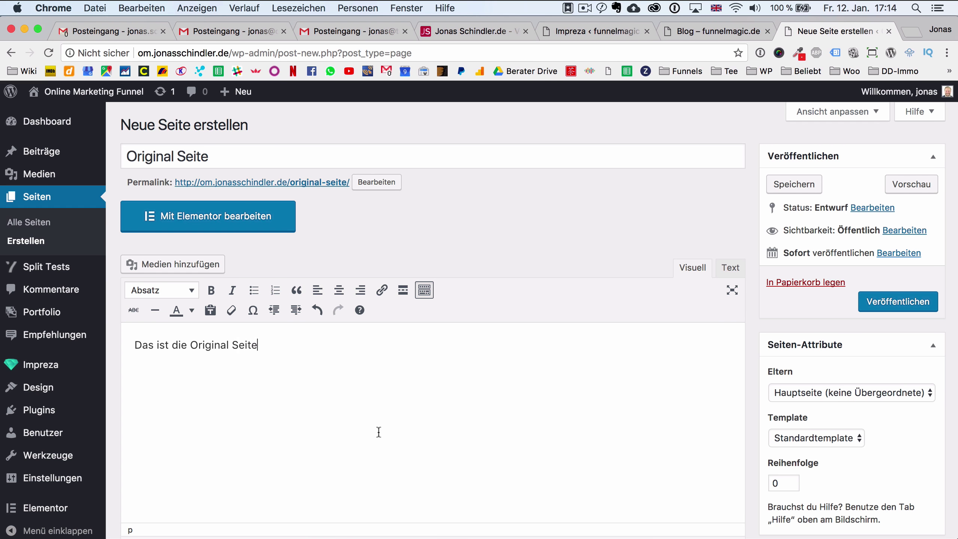
Step: Format the whole body text as a centred Überschrift 2 heading and publish the page
key("super+a")
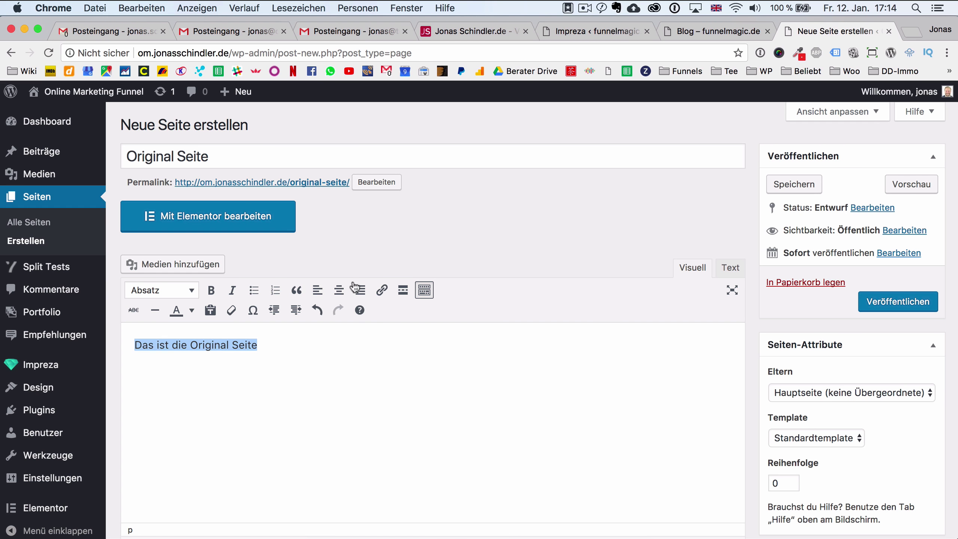
left_click(339, 289)
left_click(177, 295)
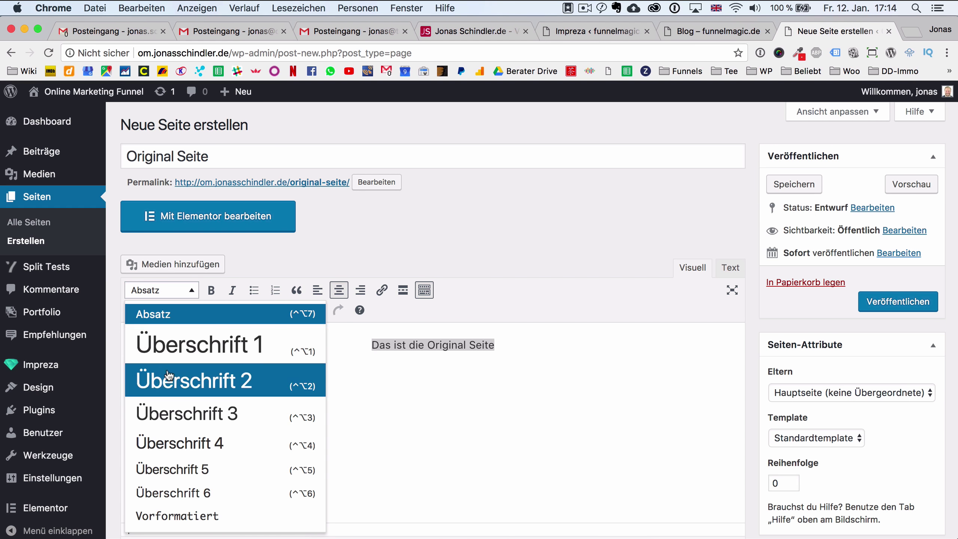
left_click(170, 377)
left_click(878, 308)
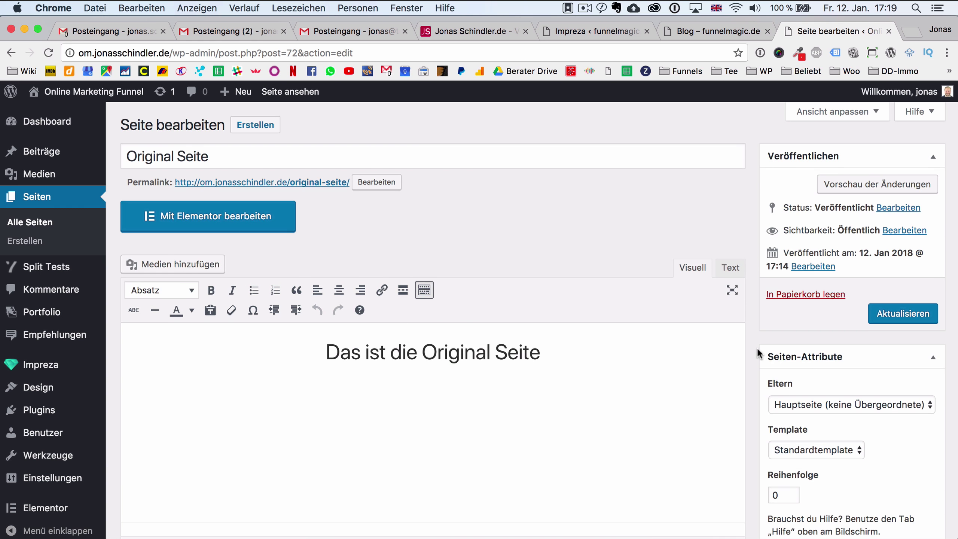
Step: Set up a new split test with this page as master and a new blank page as the variation
scroll(757, 353, "down", 5)
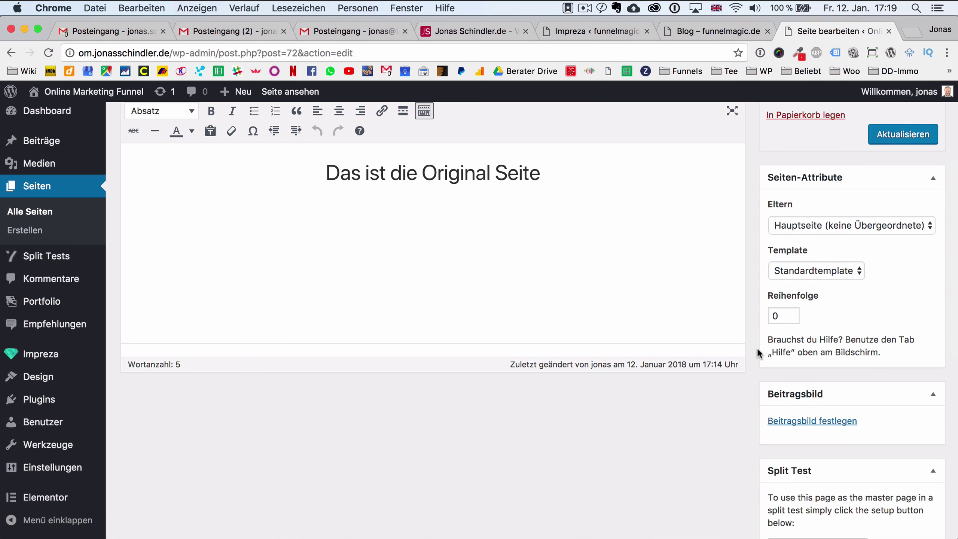
scroll(757, 347, "down", 2)
scroll(701, 403, "down", 2)
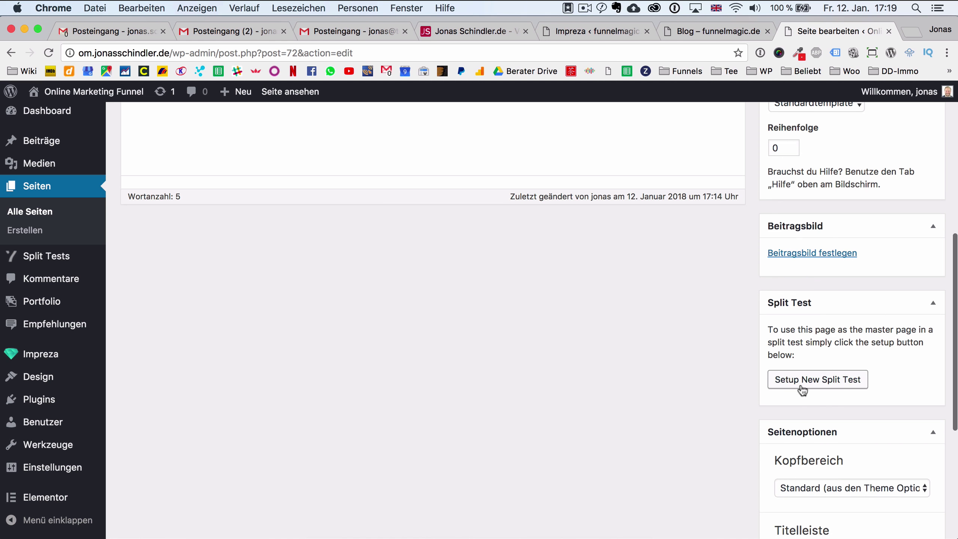
left_click(815, 381)
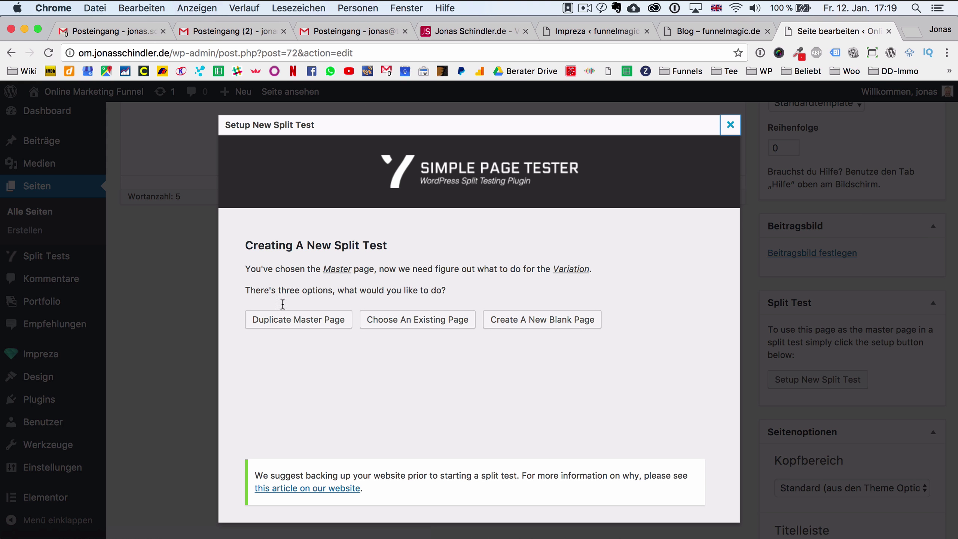
left_click_drag(411, 269, 485, 288)
left_click(485, 287)
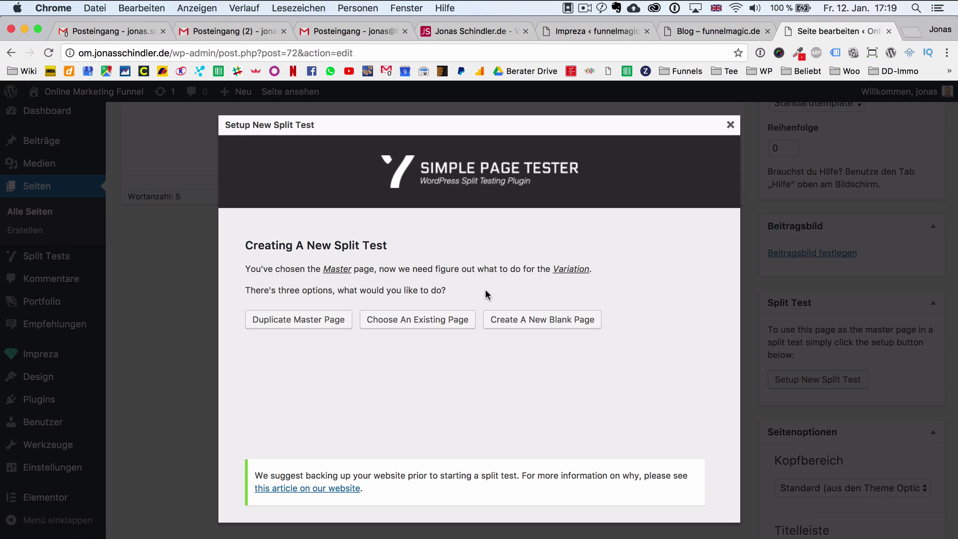
left_click(541, 323)
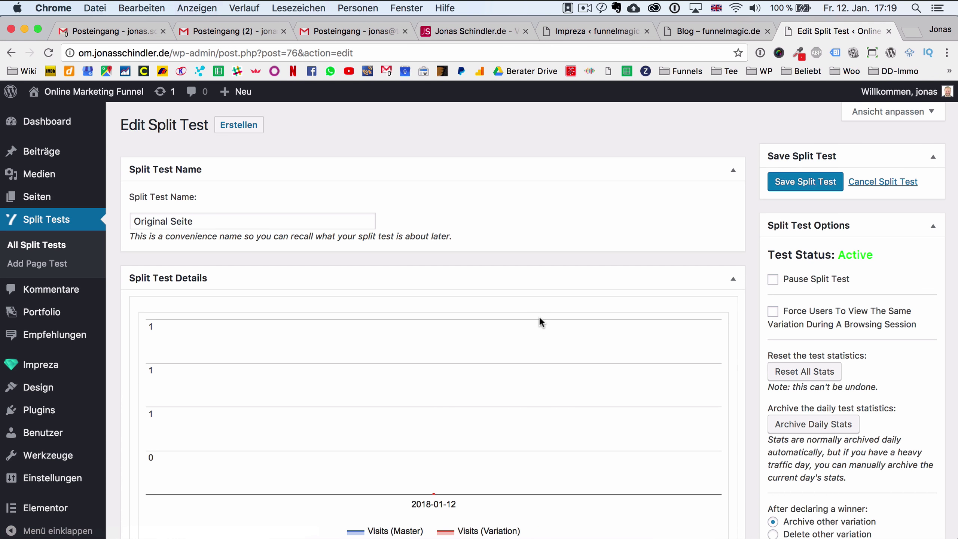
Step: Examine the split test's details, comparing the page names and slugs of the master and the variation
scroll(541, 323, "down", 10)
scroll(541, 322, "up", 3)
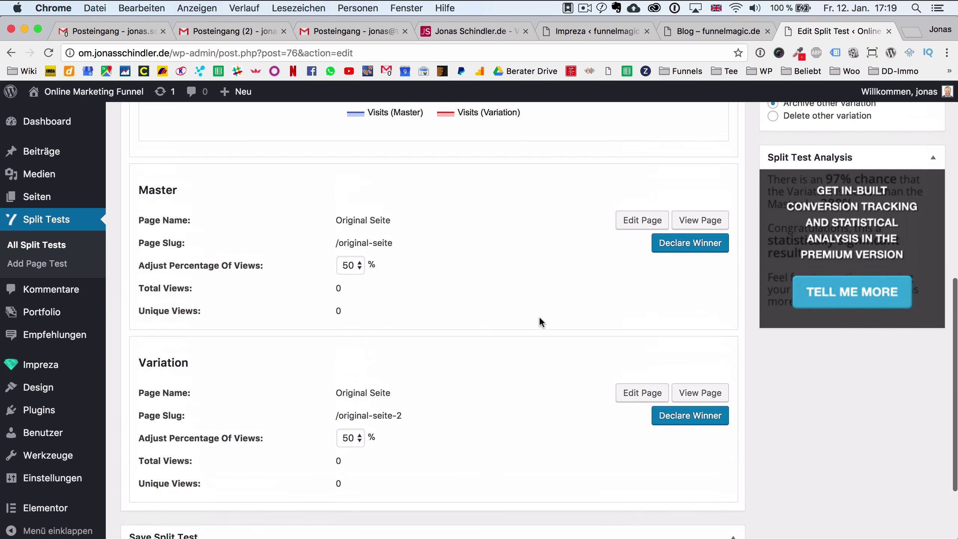
scroll(431, 170, "up", 10)
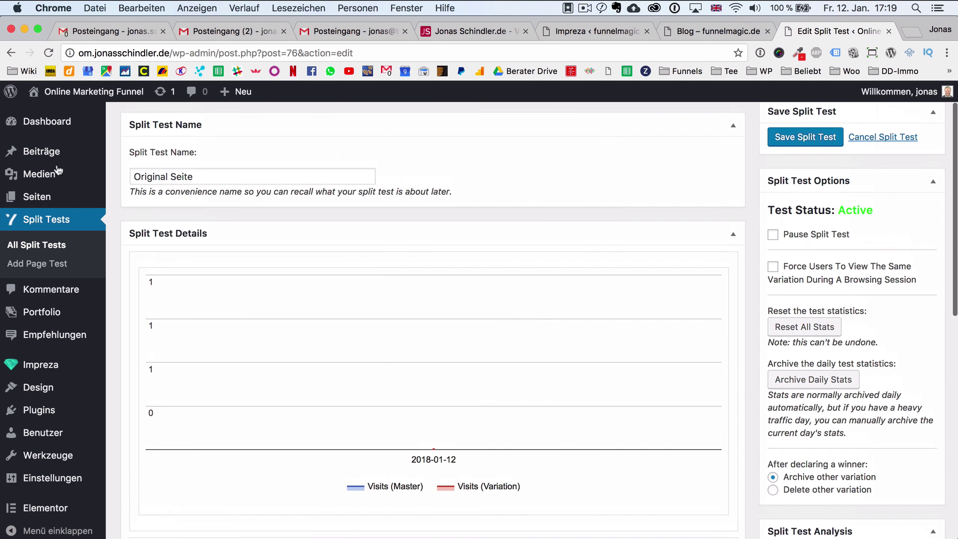
scroll(624, 438, "down", 10)
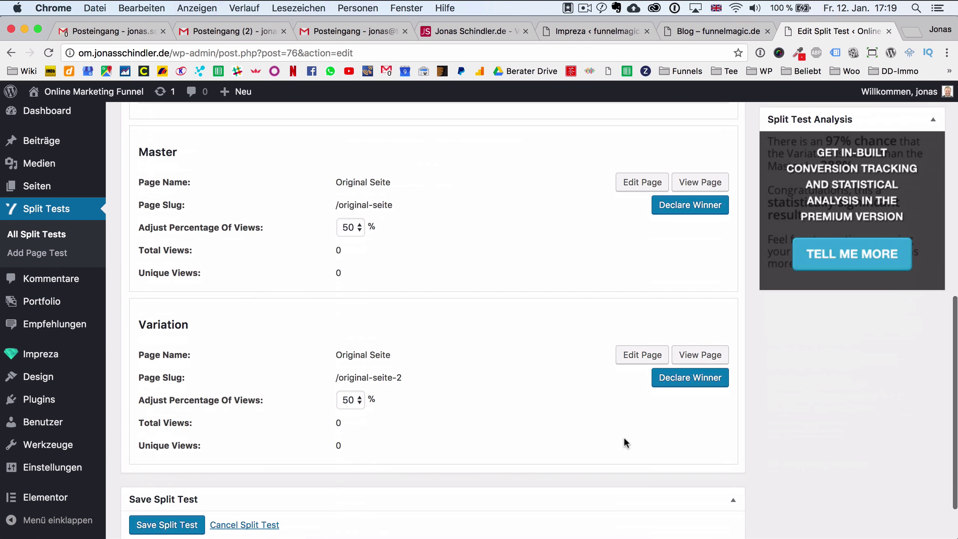
scroll(624, 437, "up", 3)
scroll(624, 437, "down", 2)
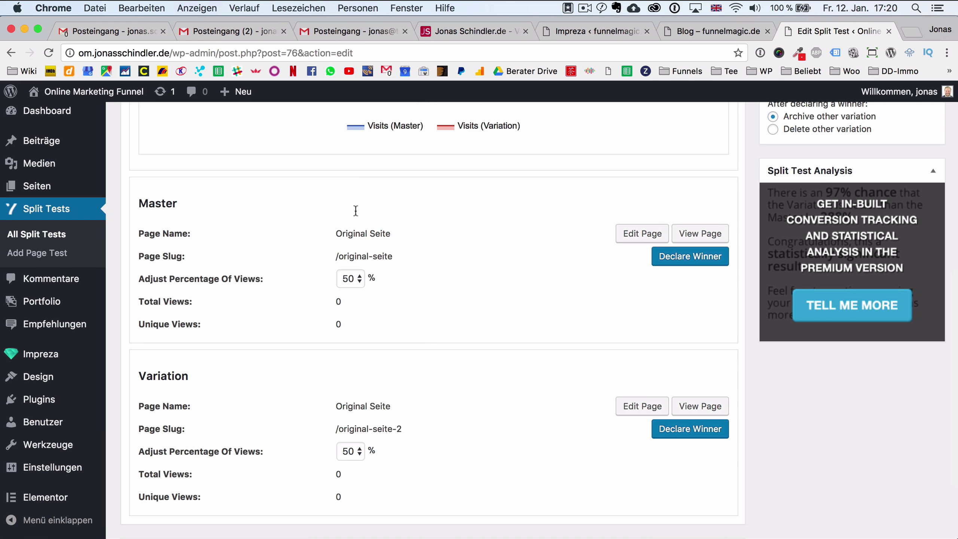
left_click_drag(335, 234, 407, 234)
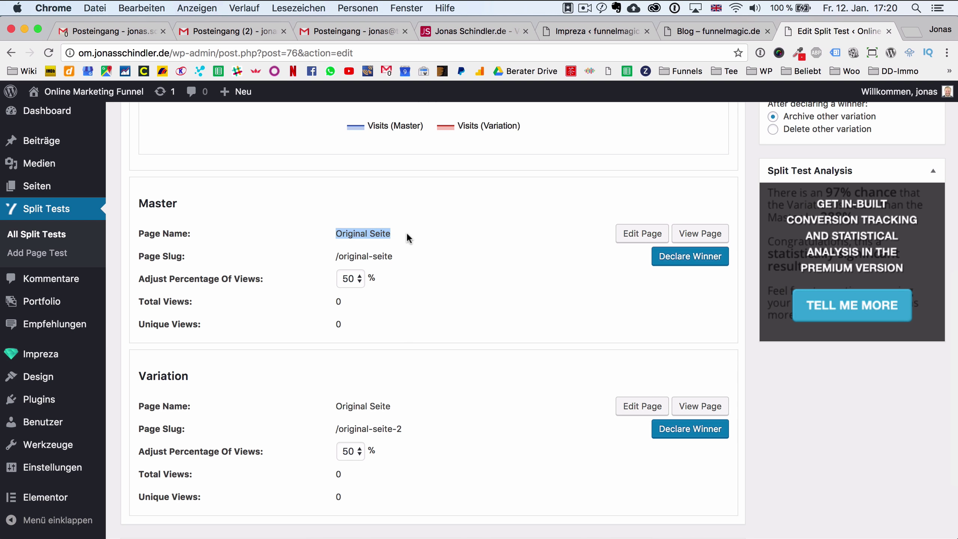
left_click_drag(336, 256, 401, 256)
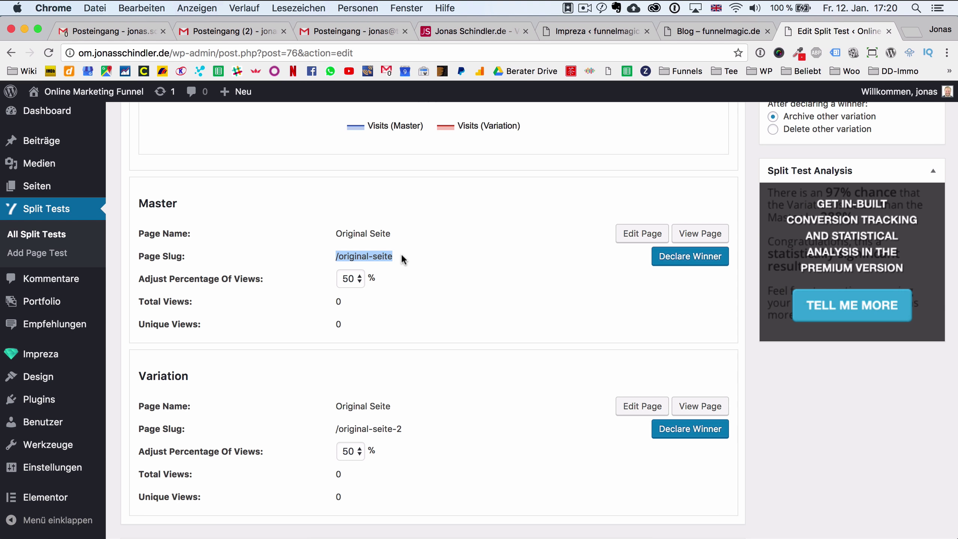
scroll(409, 382, "down", 3)
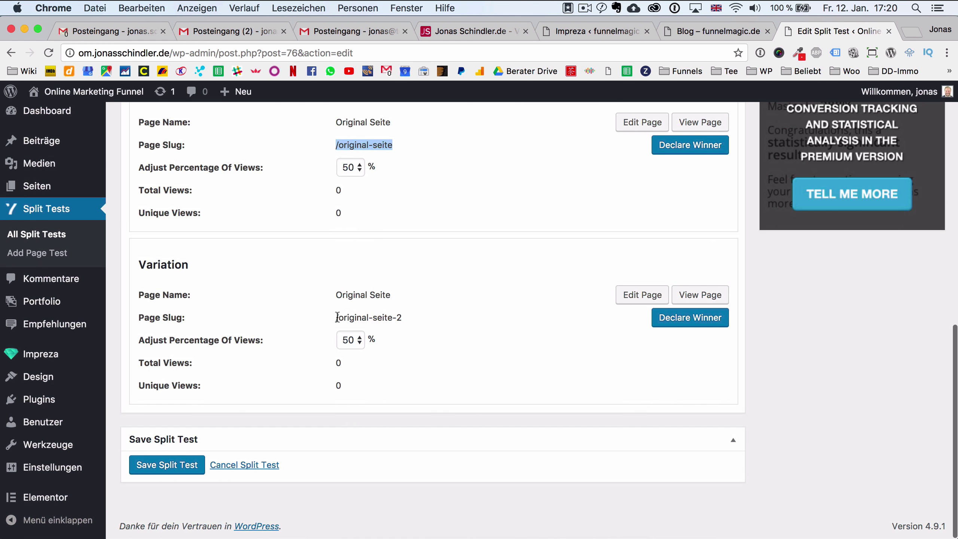
left_click_drag(336, 317, 418, 322)
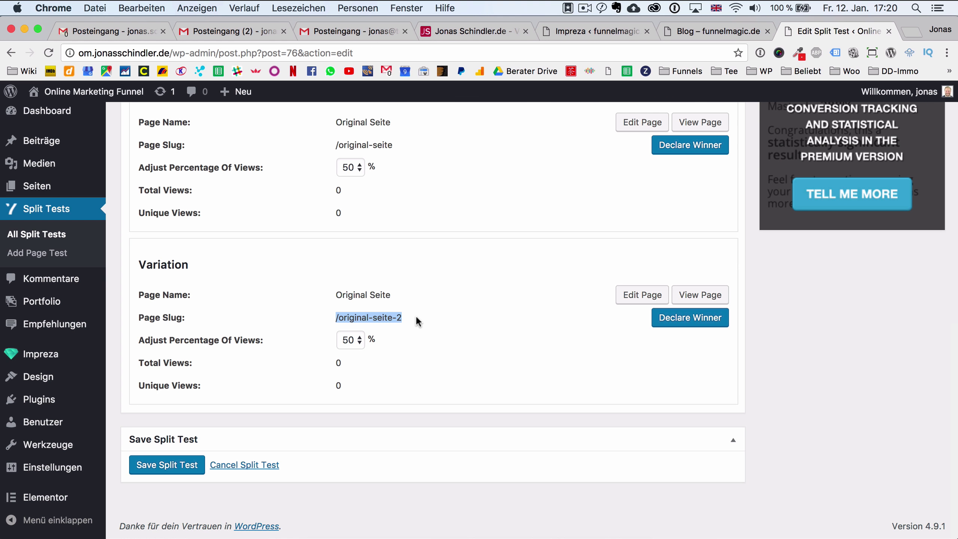
scroll(418, 321, "up", 2)
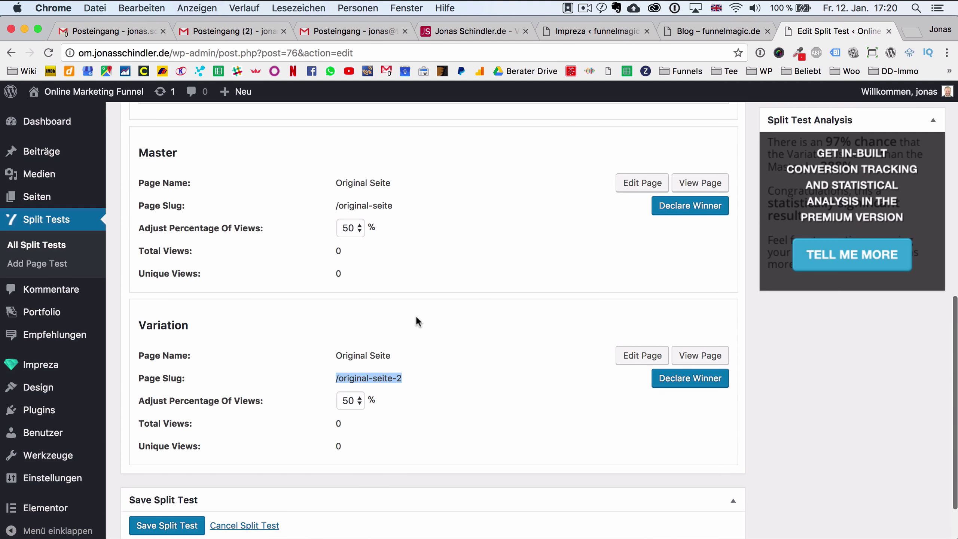
Step: Check which view percentages can be chosen for the master page
left_click(355, 229)
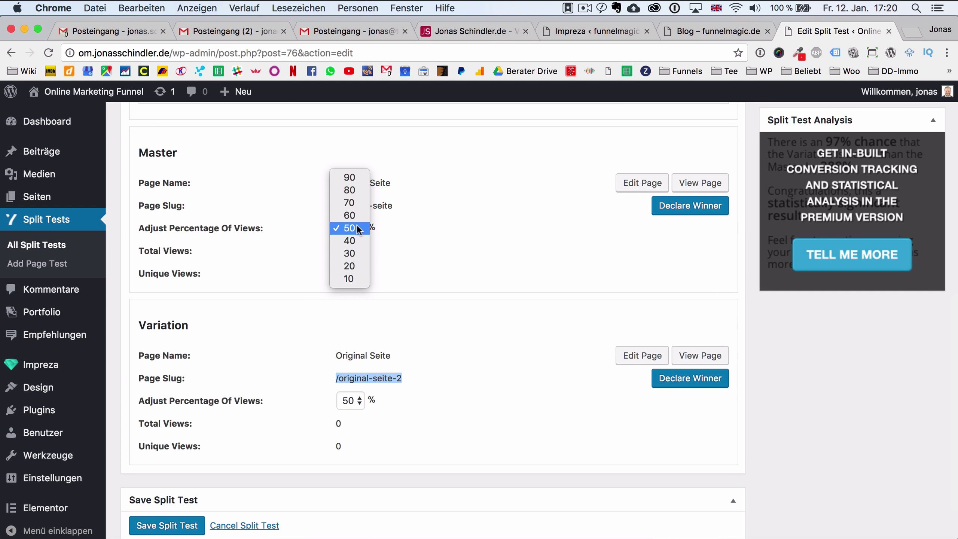
left_click(421, 237)
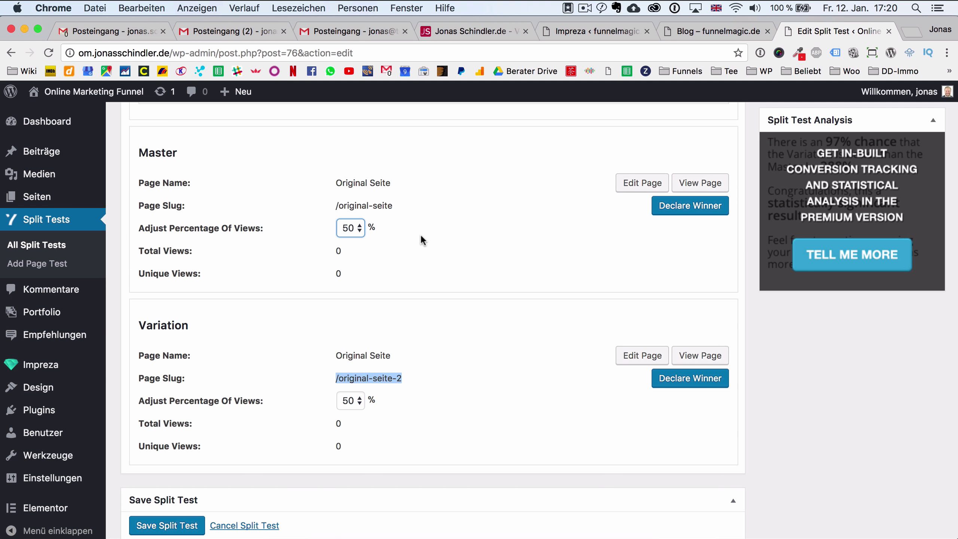
left_click(419, 233)
Step: Identify the variation among the two "Original Seite" pages by its slug original-seite-2 in QuickEdit, and open it for full editing
scroll(420, 234, "up", 7)
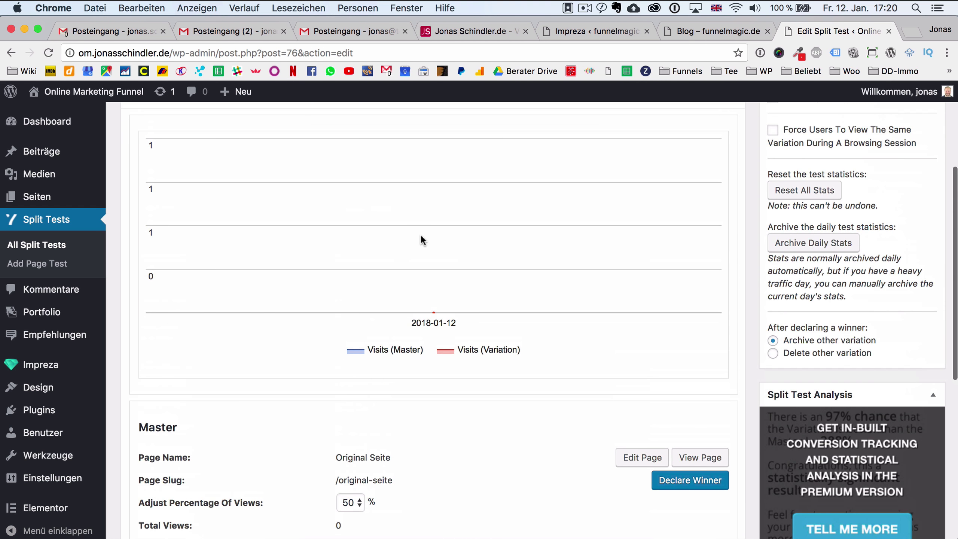
scroll(420, 234, "up", 5)
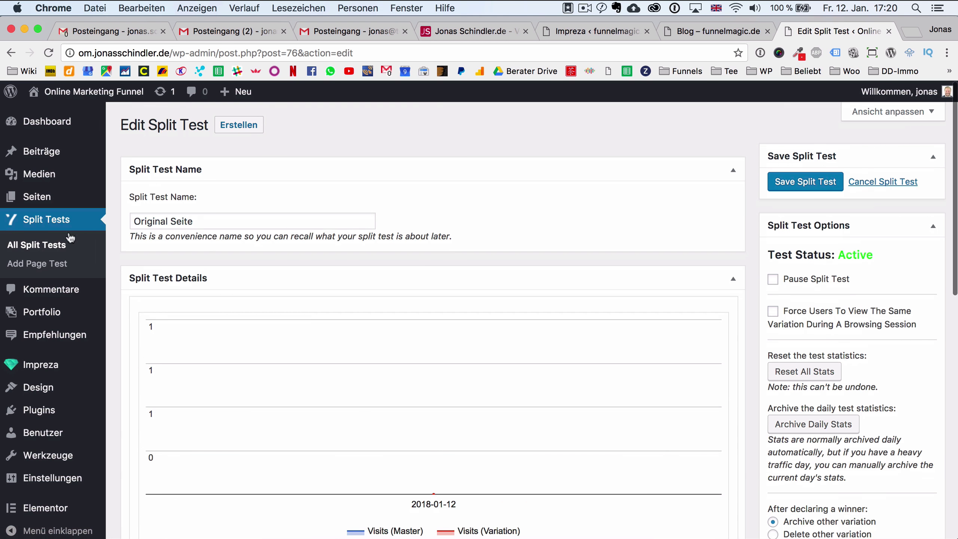
left_click(37, 197)
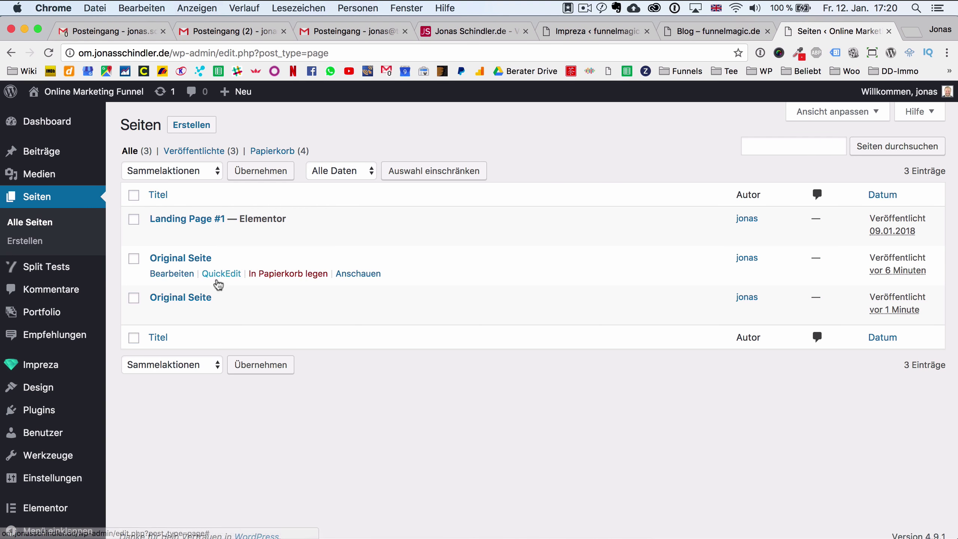
left_click(211, 274)
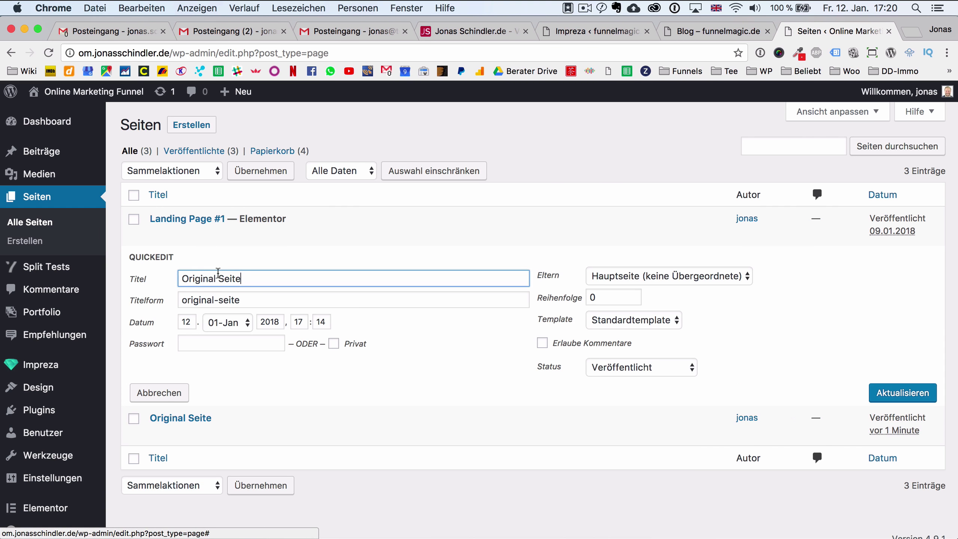
left_click(179, 388)
left_click(223, 313)
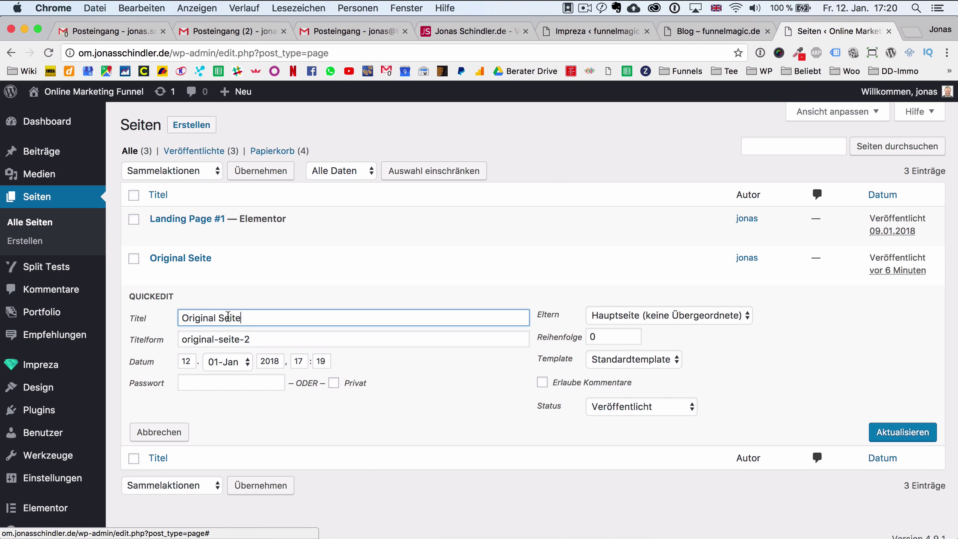
left_click(177, 428)
left_click(173, 313)
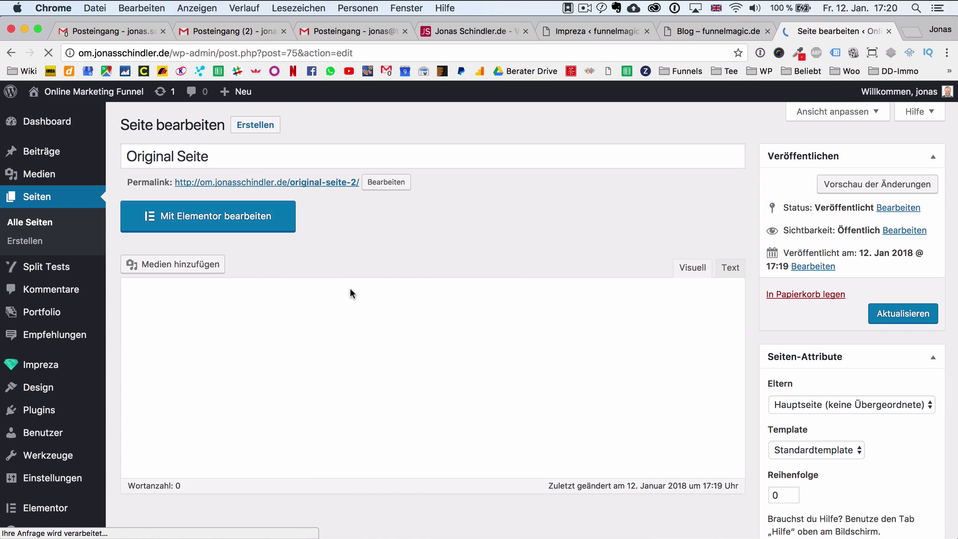
Step: Write "Das ist die Variation" as the content of the variation page
left_click(504, 393)
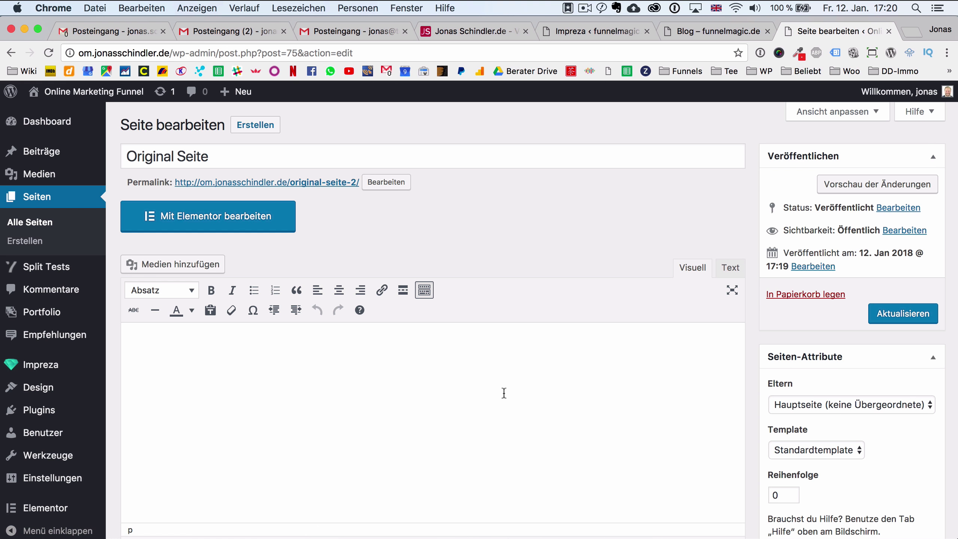
type("Das")
type("ist die Varia")
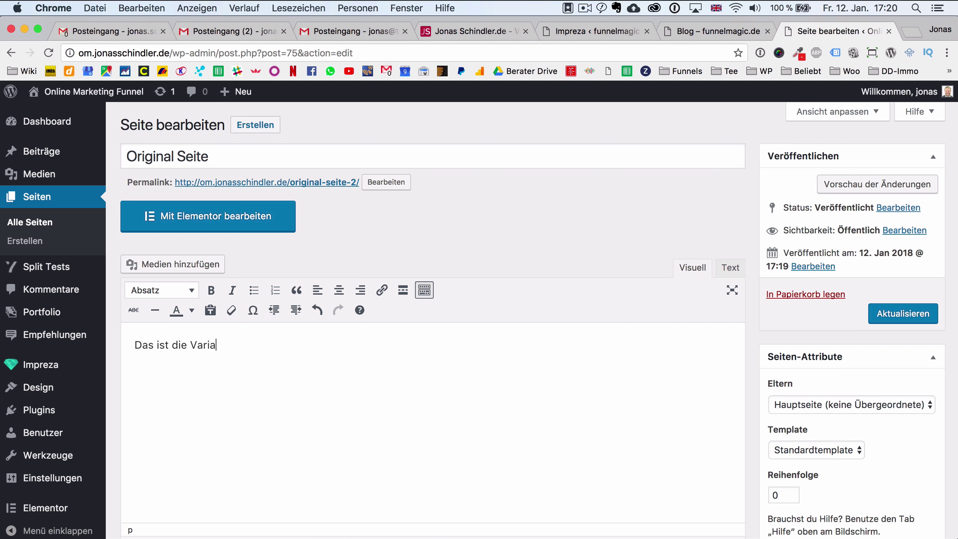
type("tion")
Step: Centre the variation page's text, format it as Überschrift 2, and update the page
key("super+a")
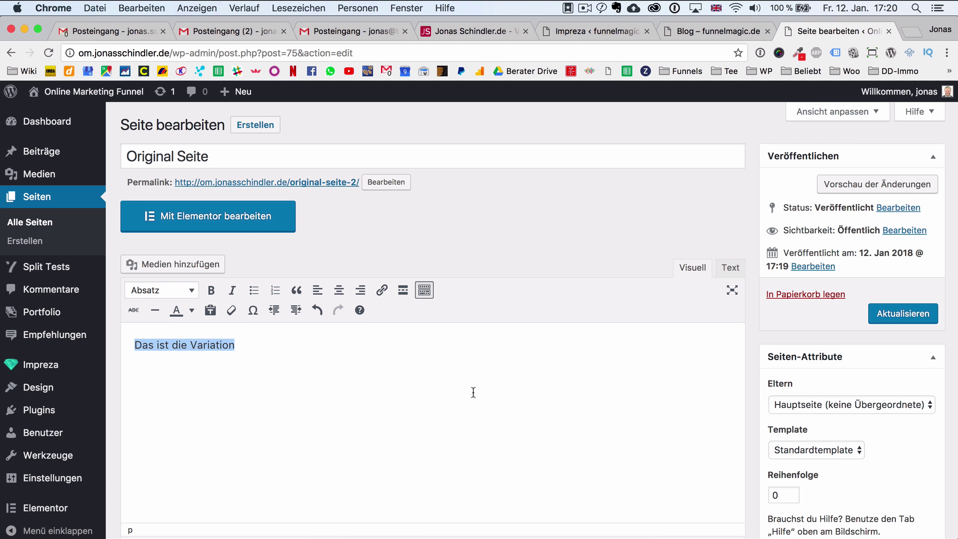
left_click(339, 290)
left_click(190, 290)
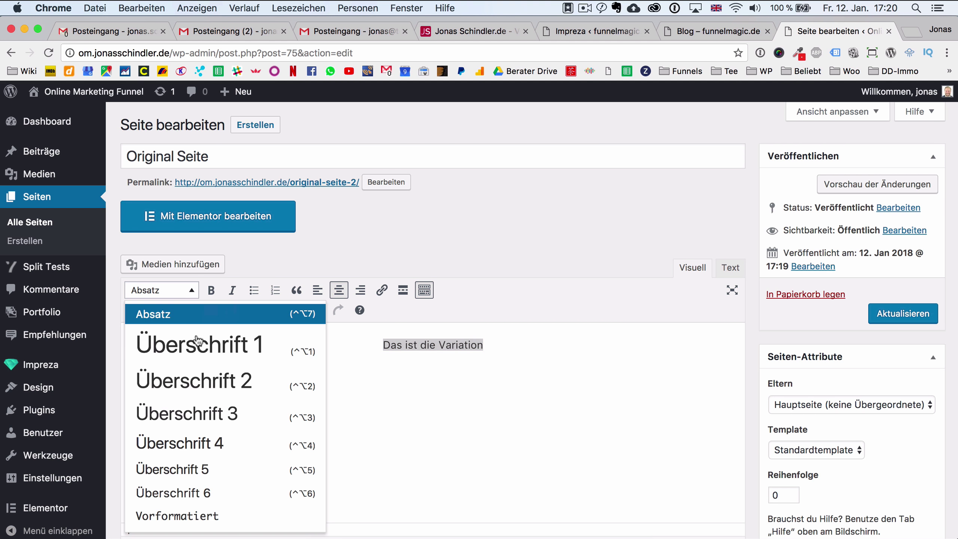
left_click(199, 370)
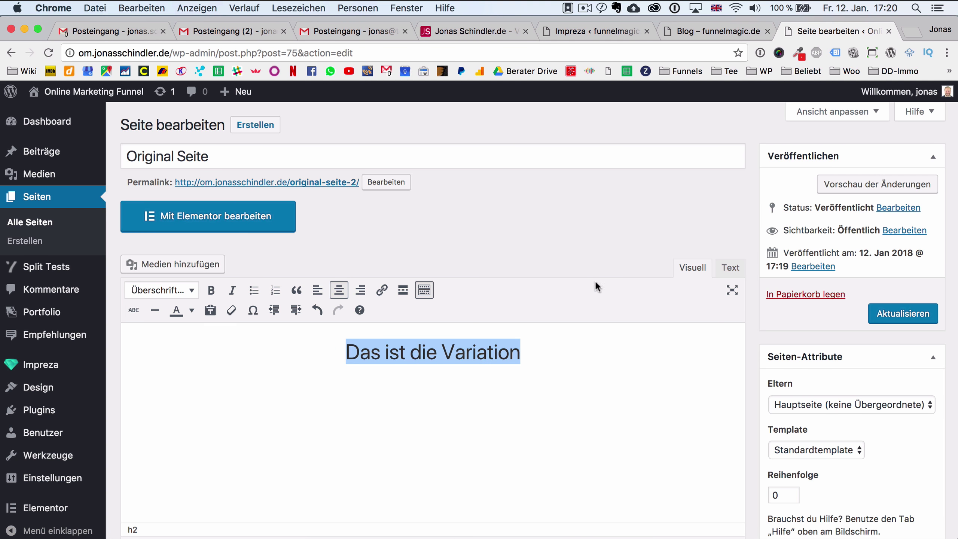
left_click(887, 315)
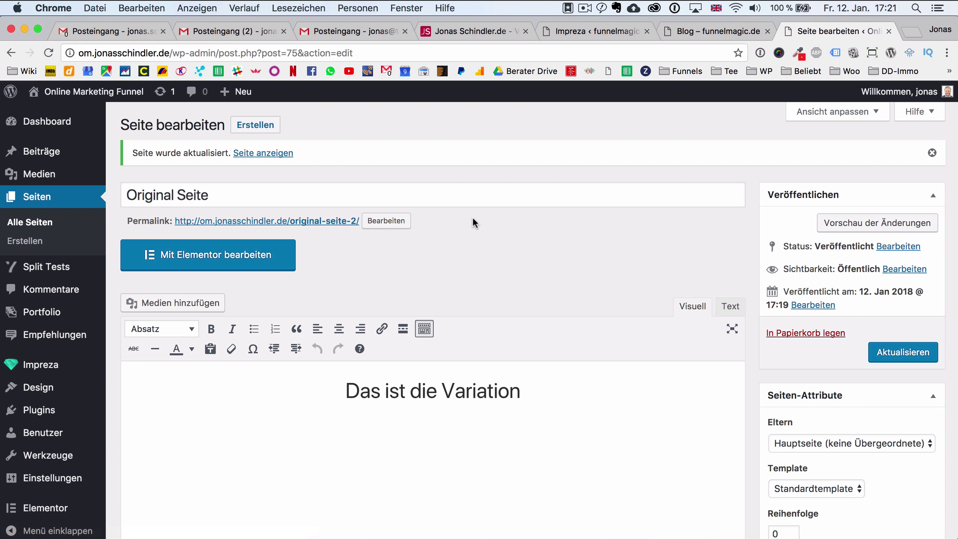
Step: Open the "Original Seite" split test and view its master page in an incognito window
left_click(53, 273)
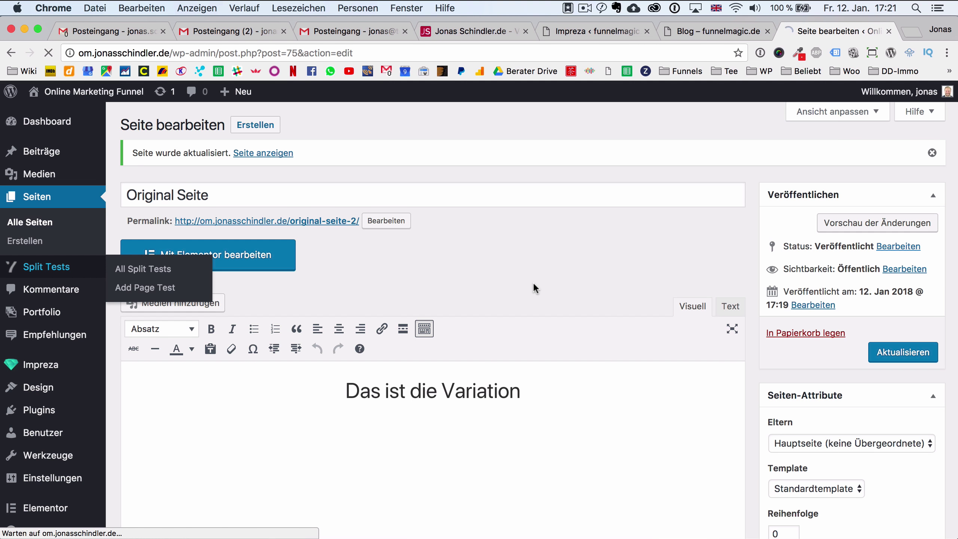
mouse_move(539, 187)
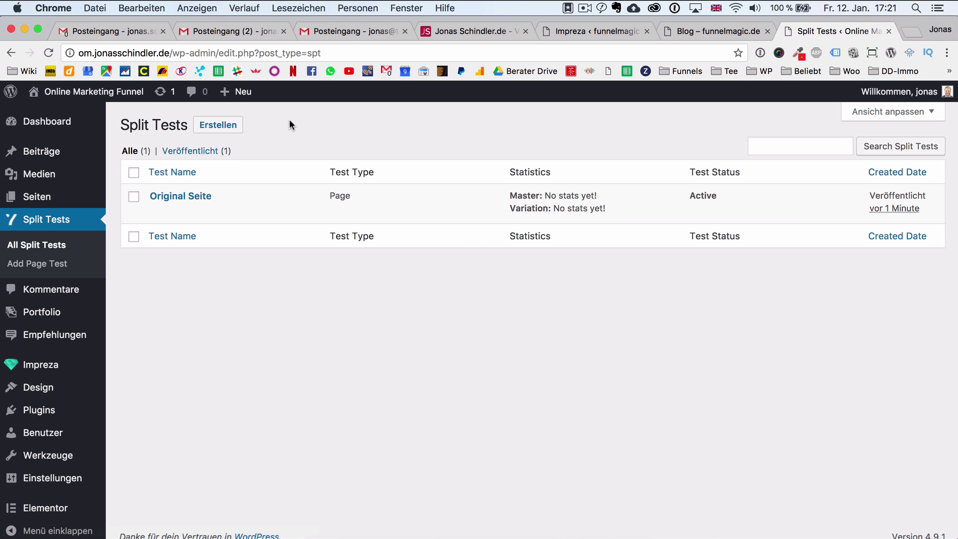
left_click(170, 197)
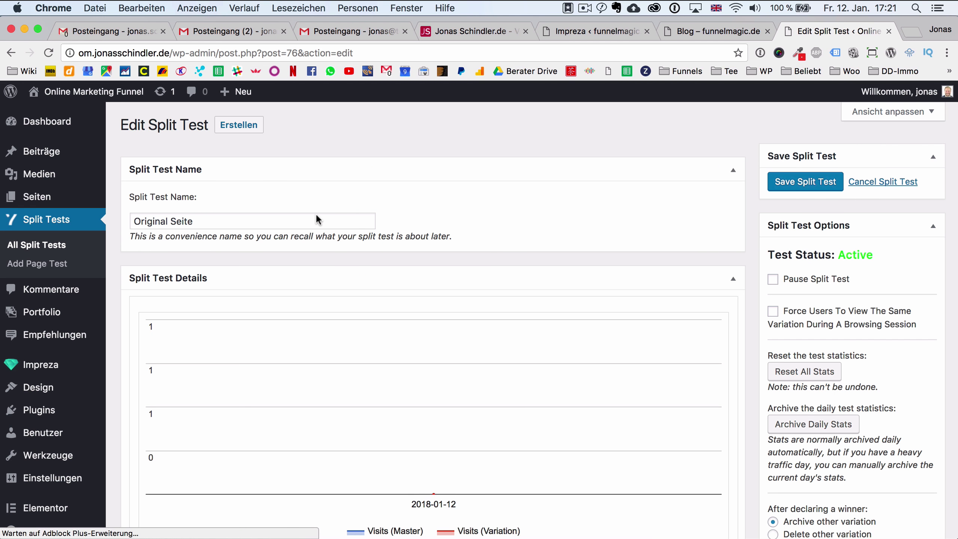
scroll(509, 415, "down", 10)
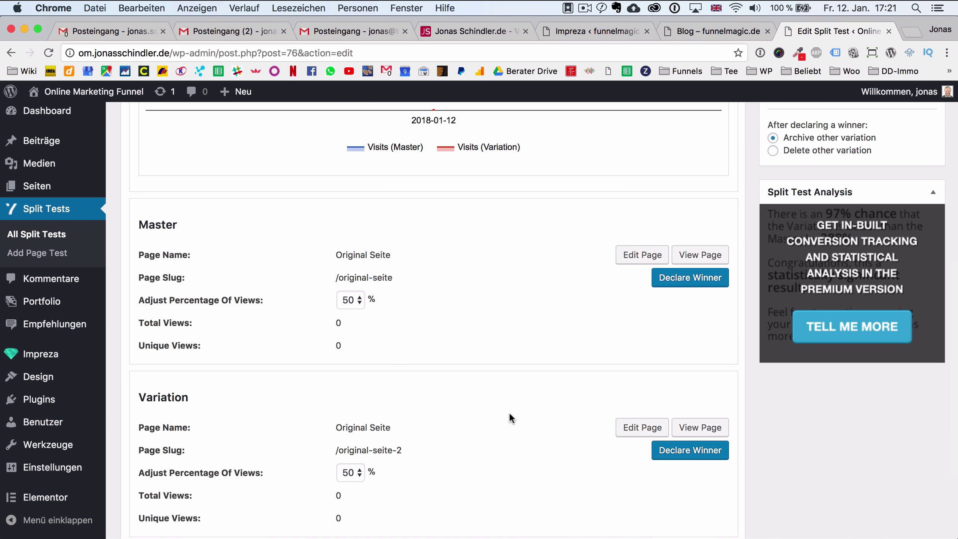
right_click(696, 259)
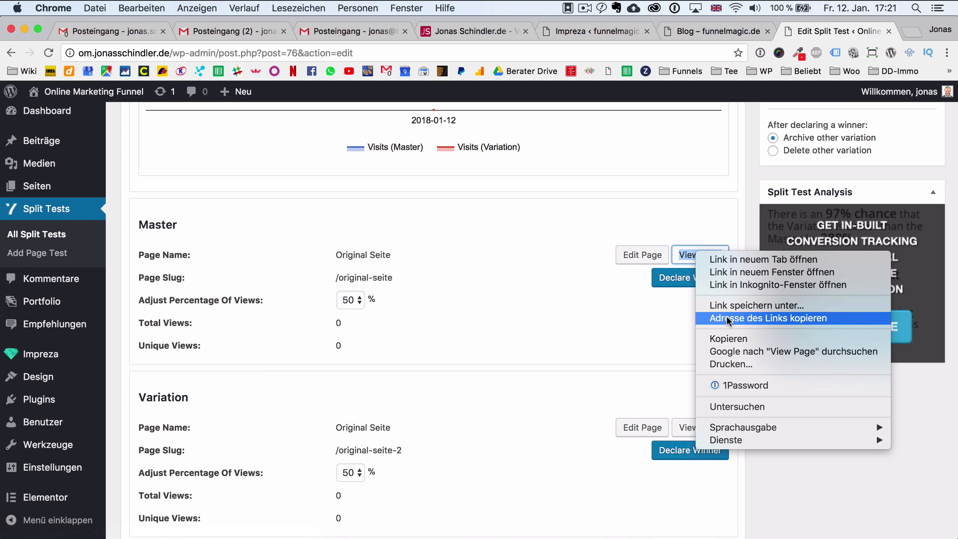
left_click(739, 284)
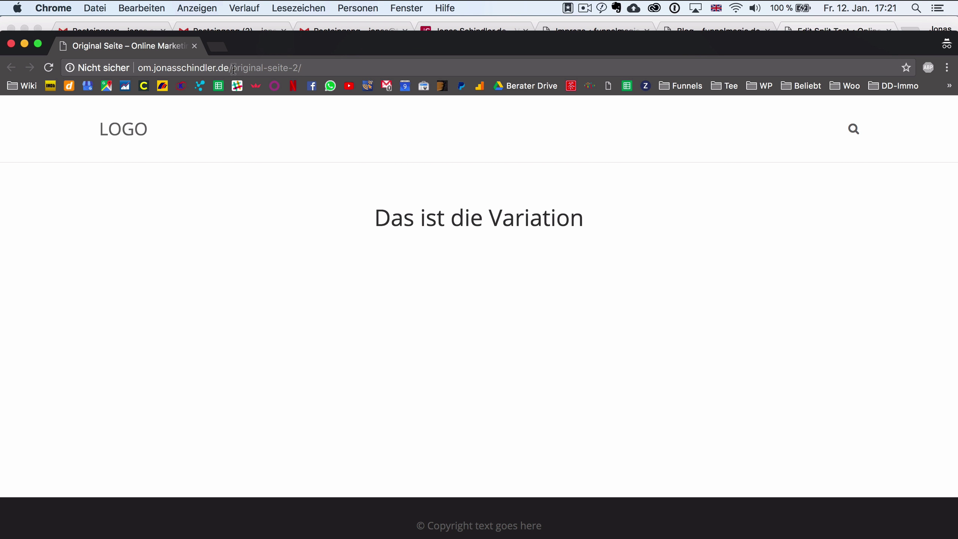
Step: Load the master's address in the incognito window by shortening the slug to /original-seite
left_click_drag(232, 68, 305, 68)
left_click(299, 68)
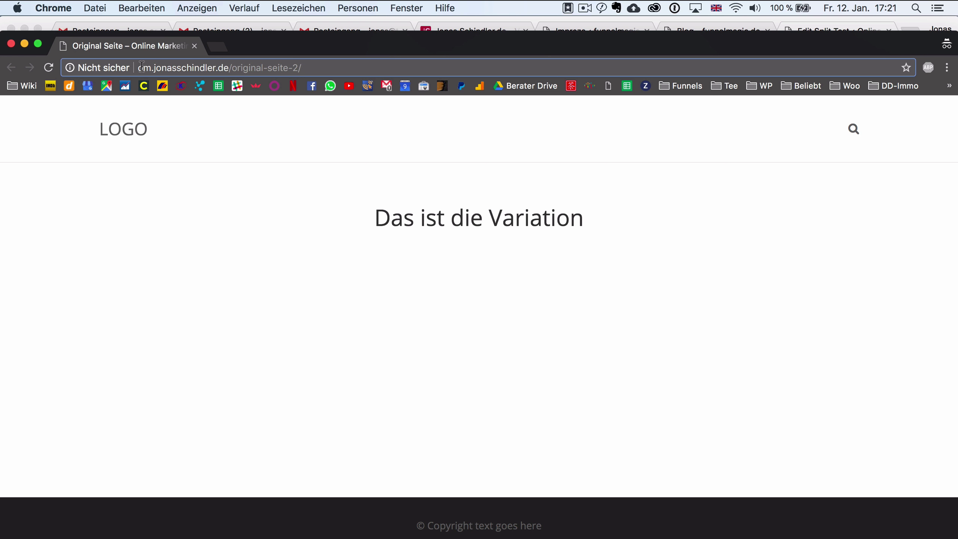
left_click_drag(289, 68, 369, 67)
key("BackSpace")
key("Return")
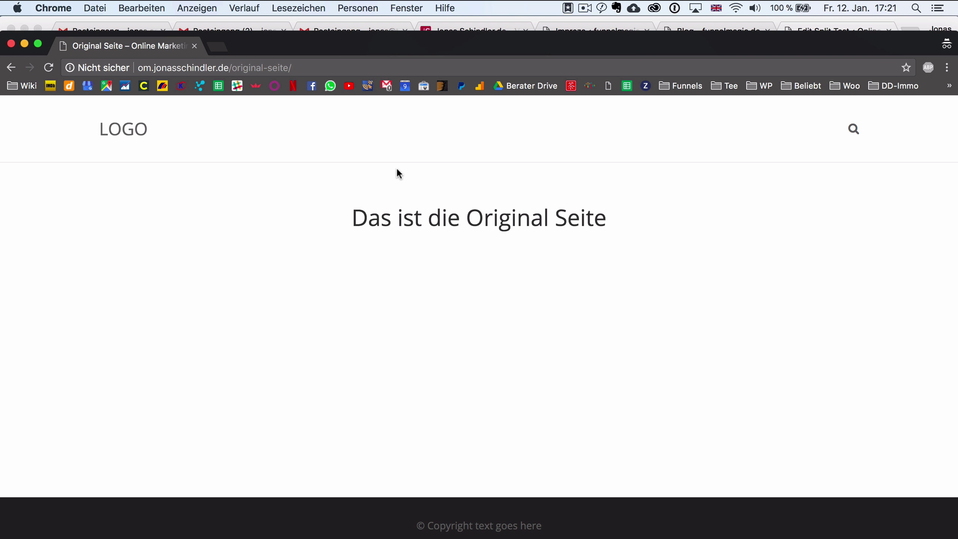
Step: Request /original-seite once more to test the page rotation, and close the incognito window to return to the split test
left_click(318, 66)
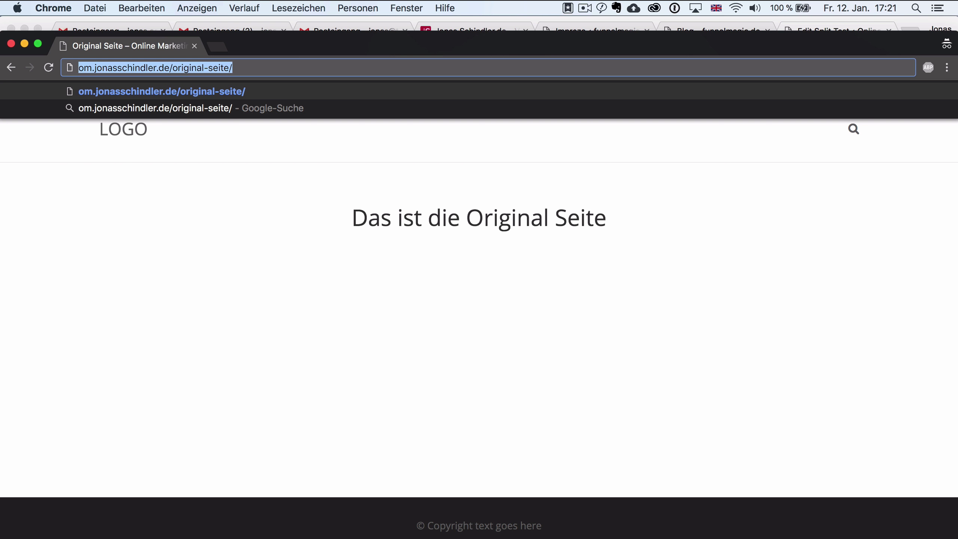
key("Right")
key("BackSpace")
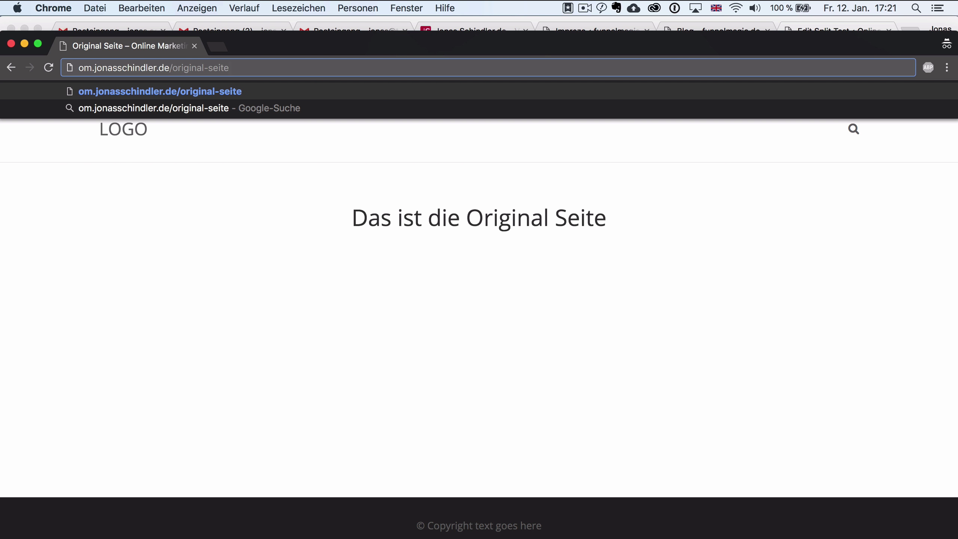
key("Return")
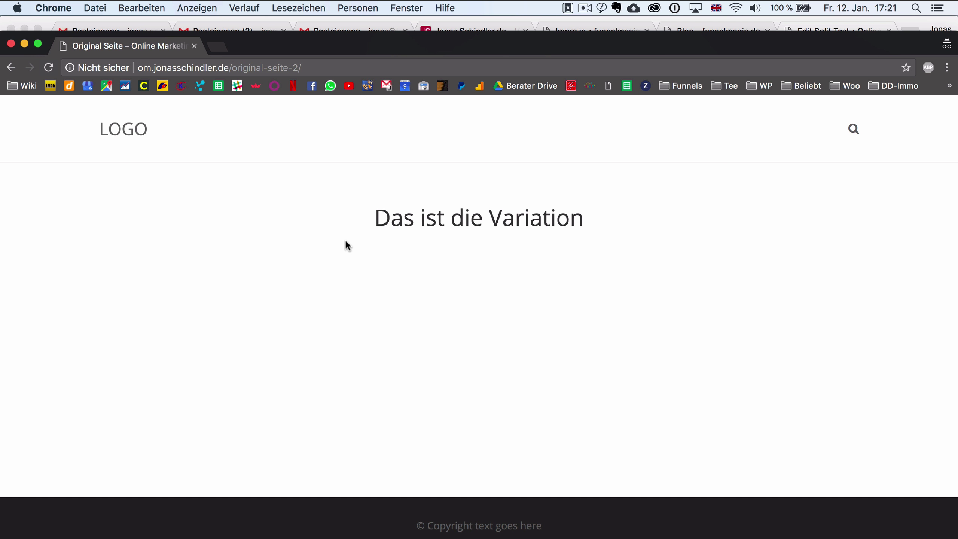
left_click(11, 43)
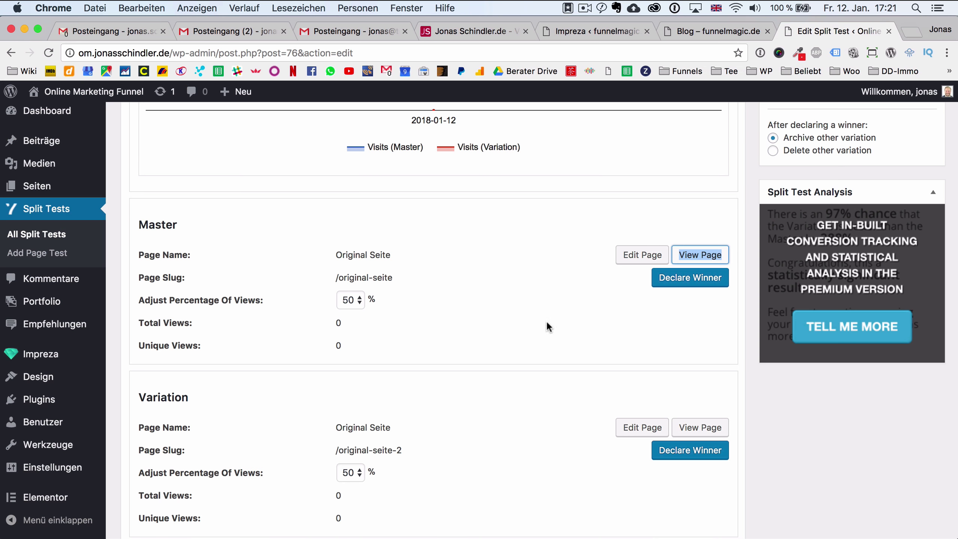
left_click(804, 430)
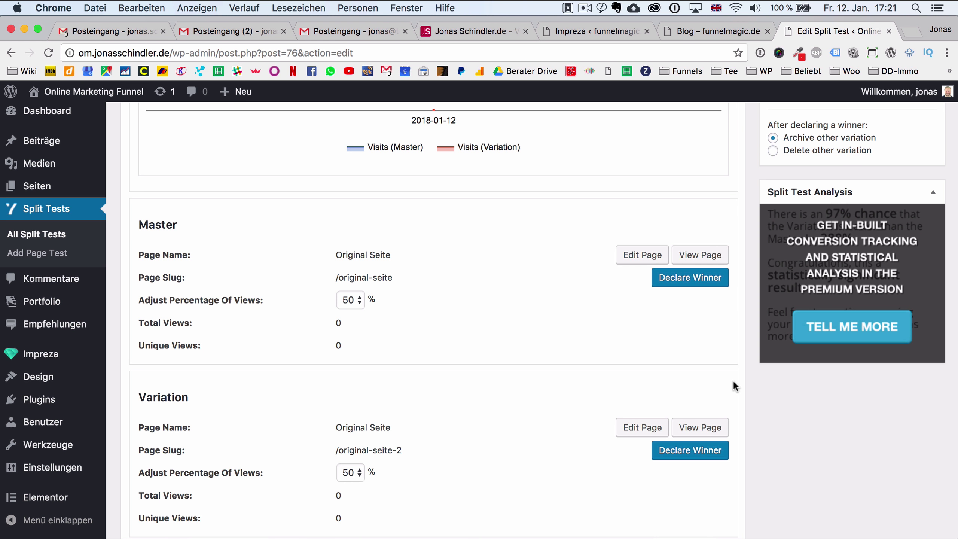
Step: Force users to view the same variation during a browsing session, and save the split test
scroll(733, 380, "up", 10)
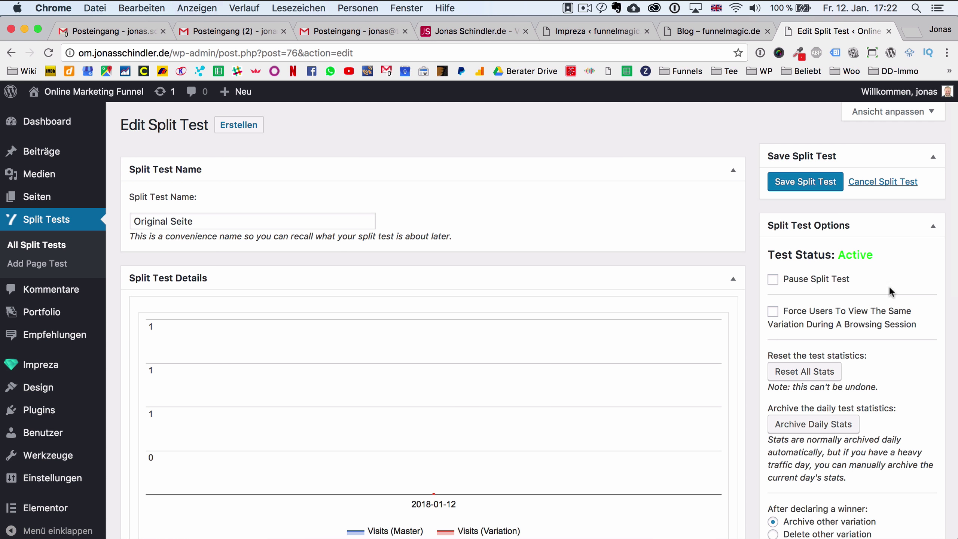
left_click(774, 312)
left_click(754, 277)
left_click(784, 183)
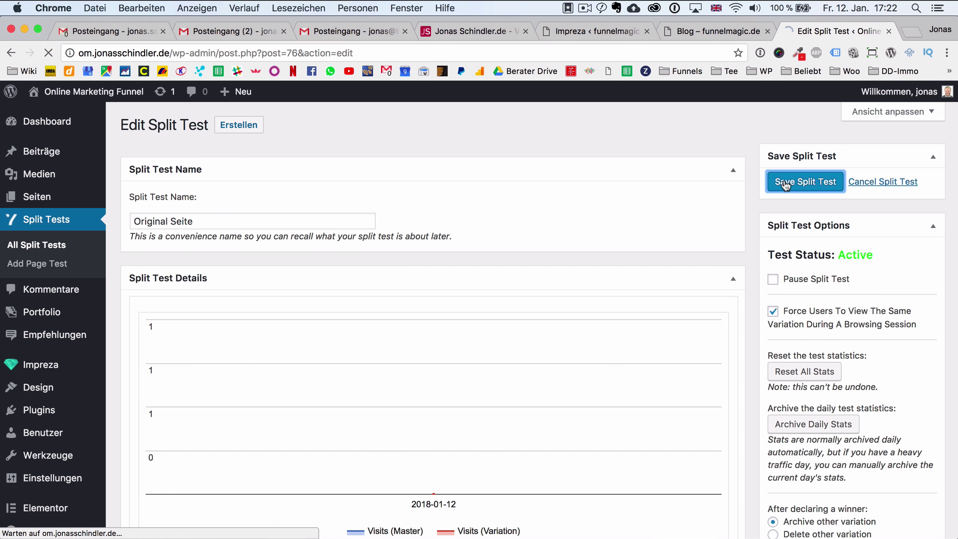
key("ctrl+Up")
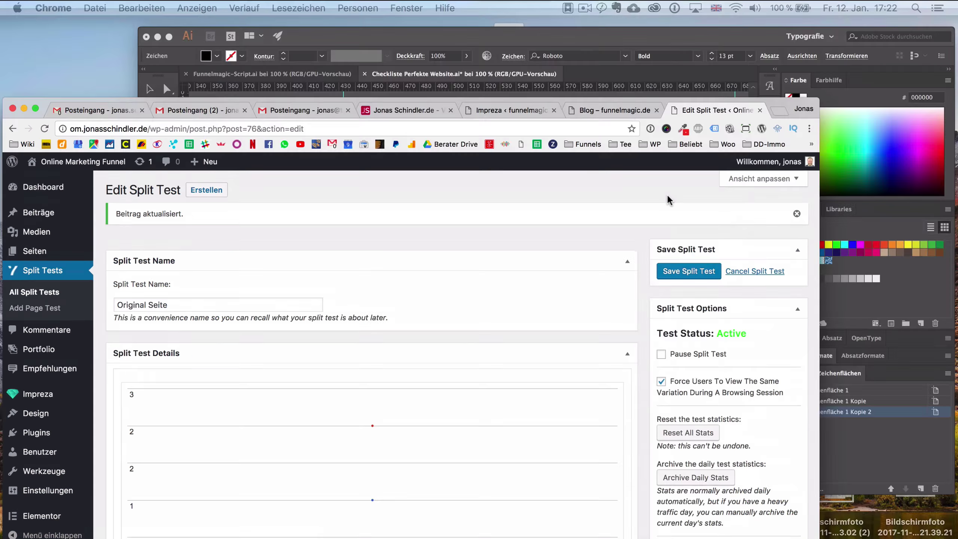
key("ctrl+Up")
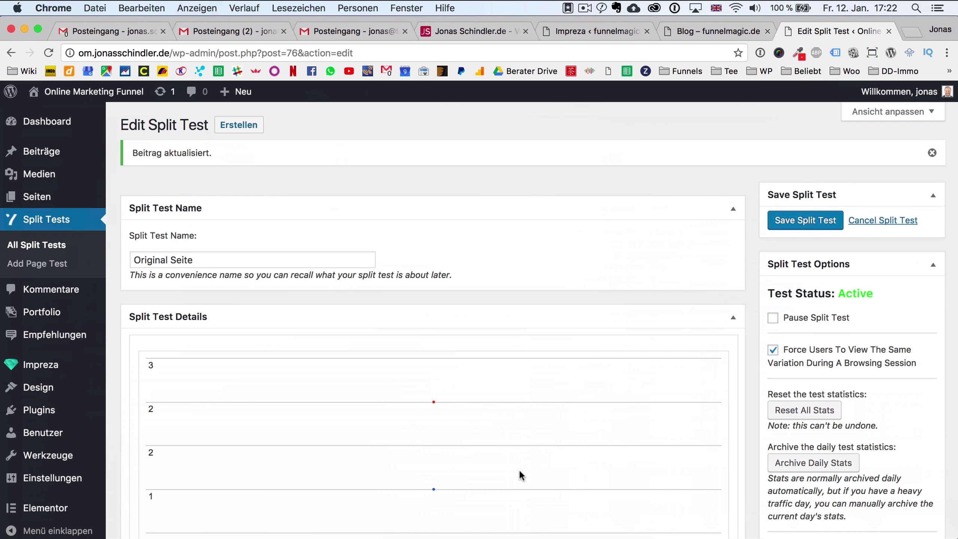
Step: View the master page in a fresh incognito window to test the forced variation setting
scroll(520, 475, "down", 10)
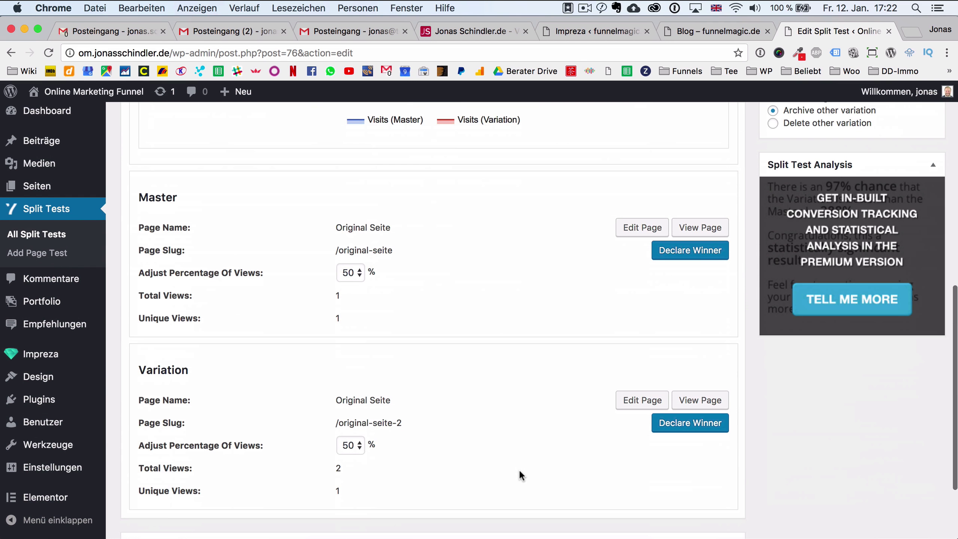
right_click(705, 228)
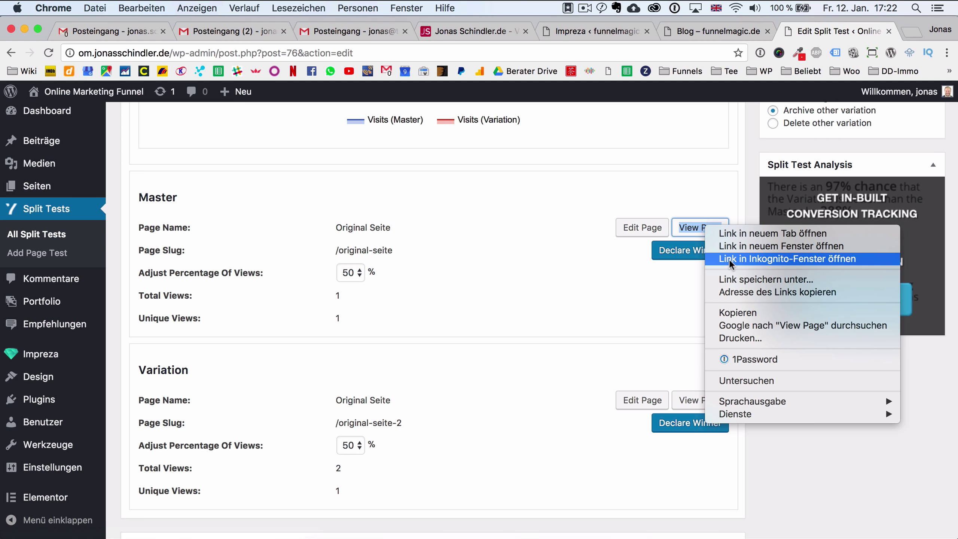
left_click(730, 264)
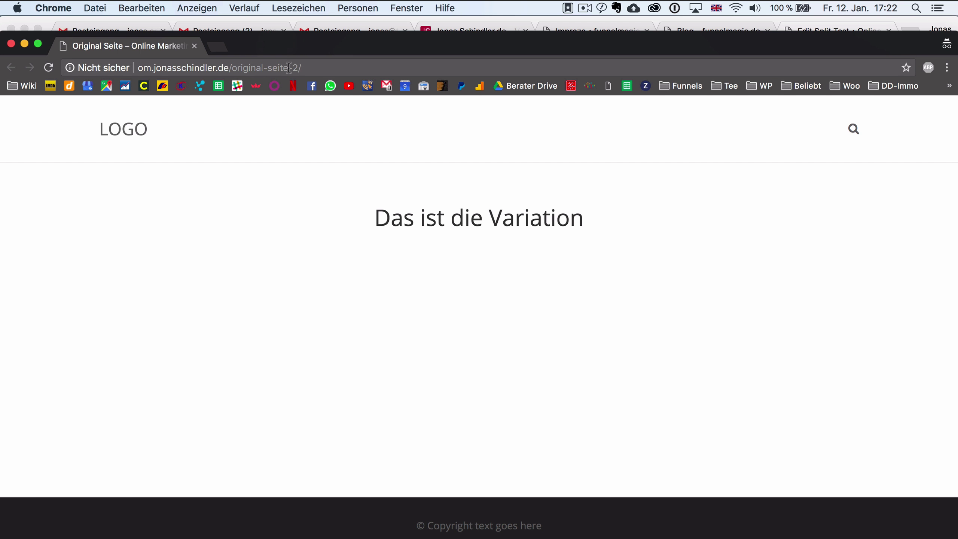
Step: Request /original-seite twice within the same incognito session by removing "-2/" from the address, and close the window
left_click_drag(287, 69, 306, 68)
key("BackSpace")
key("Return")
left_click_drag(286, 68, 304, 69)
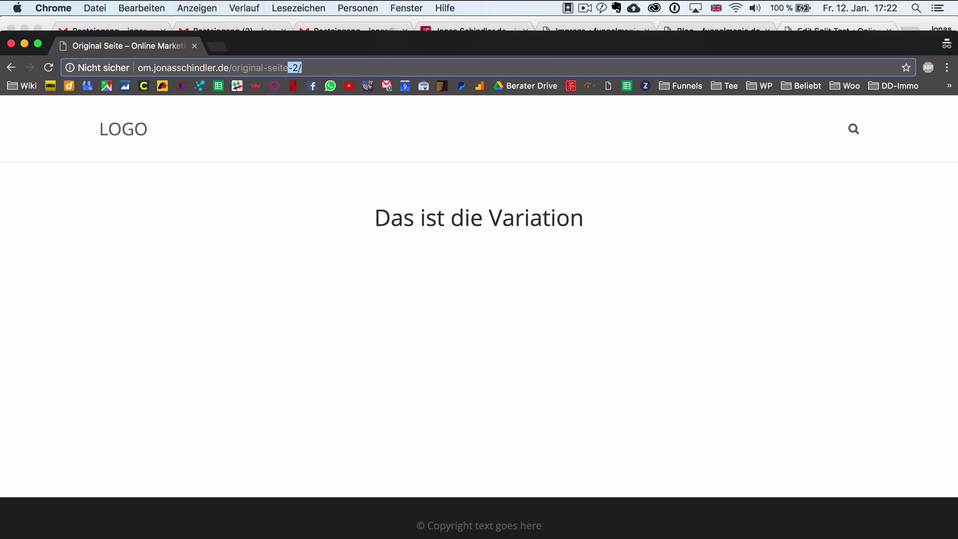
key("BackSpace")
key("Return")
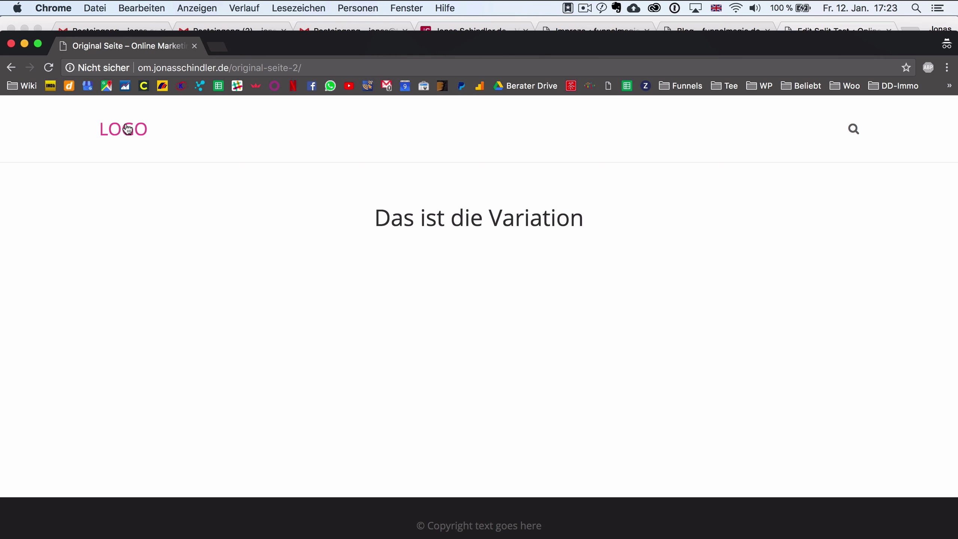
left_click_drag(302, 68, 288, 69)
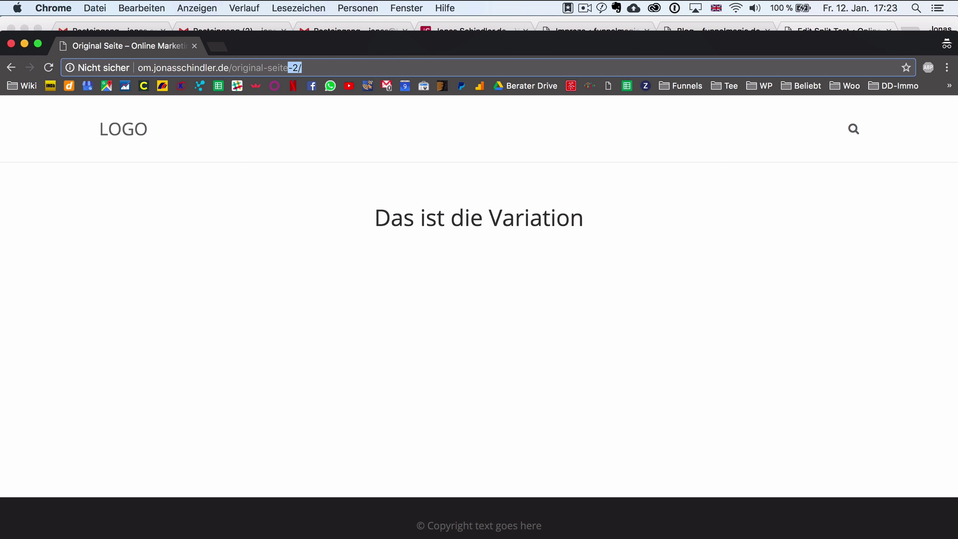
left_click(11, 44)
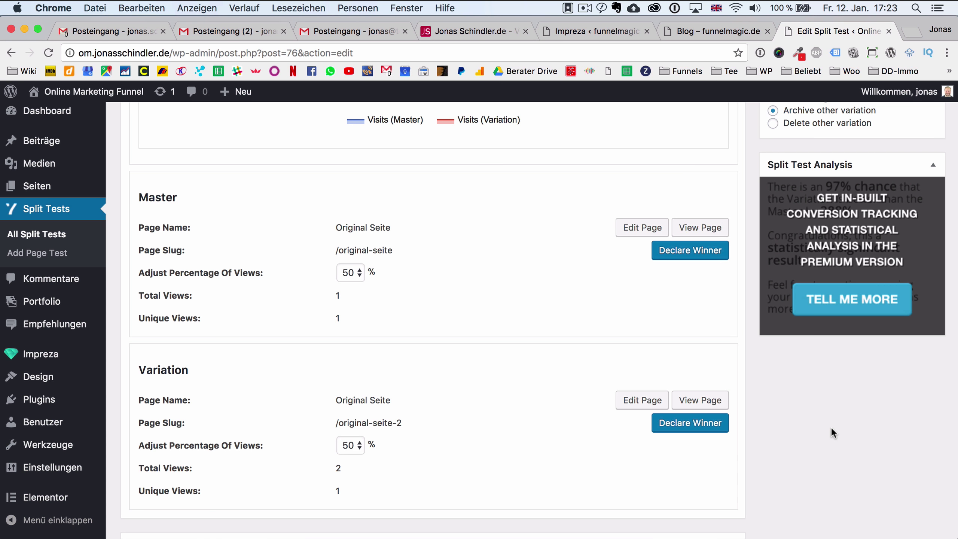
Step: Examine the split test's visit graph, the view counts of master and variation, and the options for declaring a winner
scroll(750, 370, "down", 3)
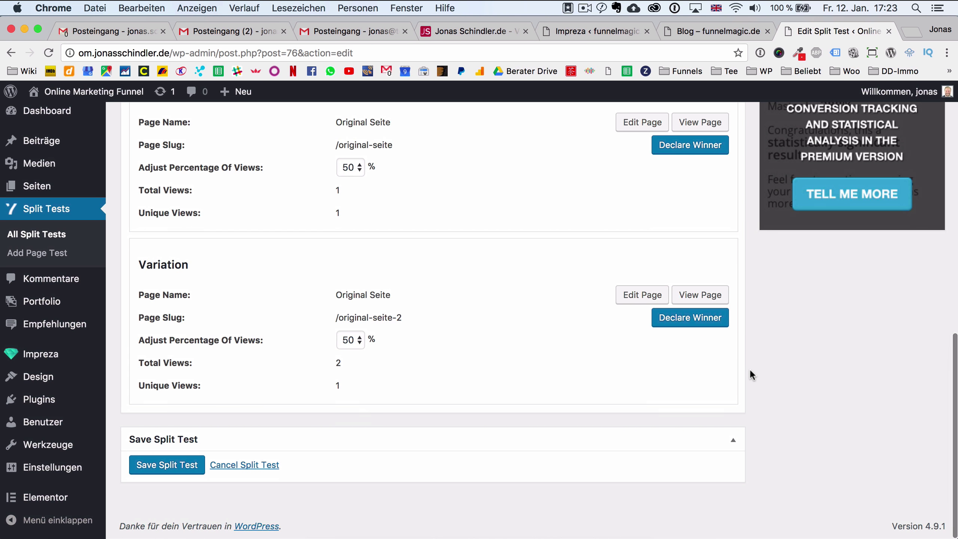
scroll(751, 371, "up", 7)
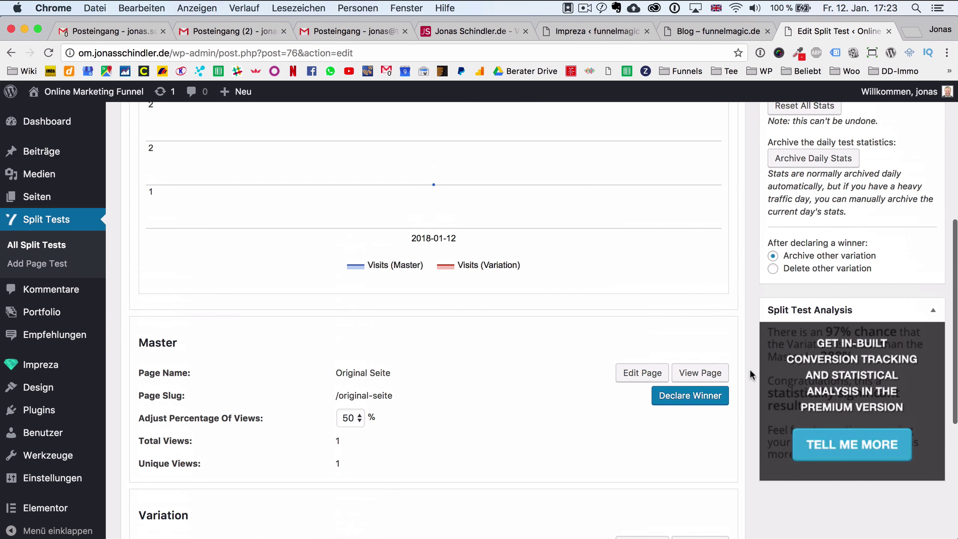
scroll(749, 369, "up", 6)
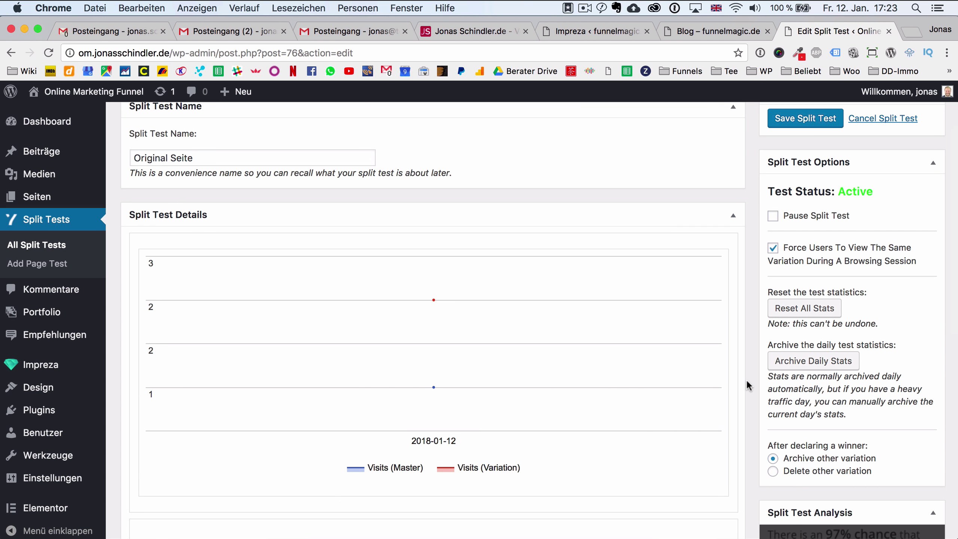
scroll(745, 378, "down", 9)
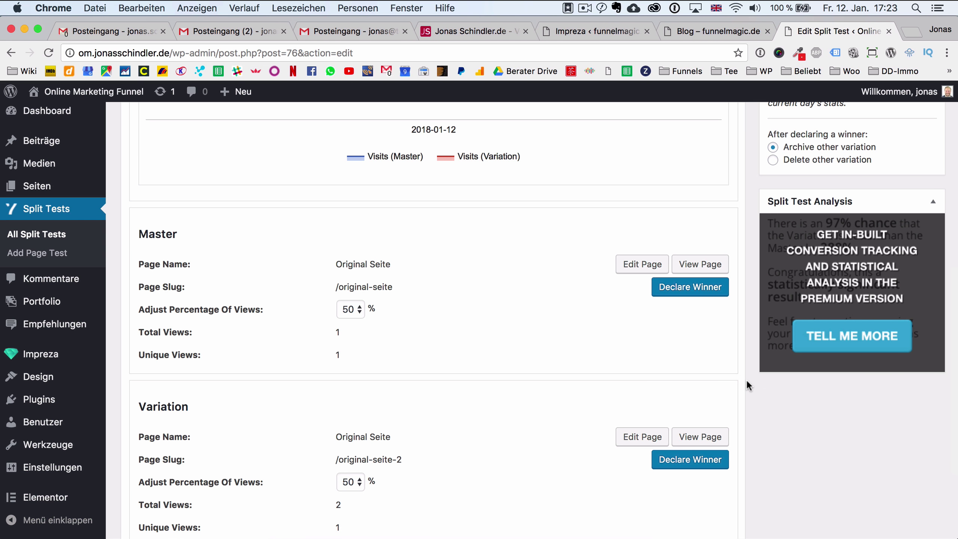
scroll(746, 380, "down", 4)
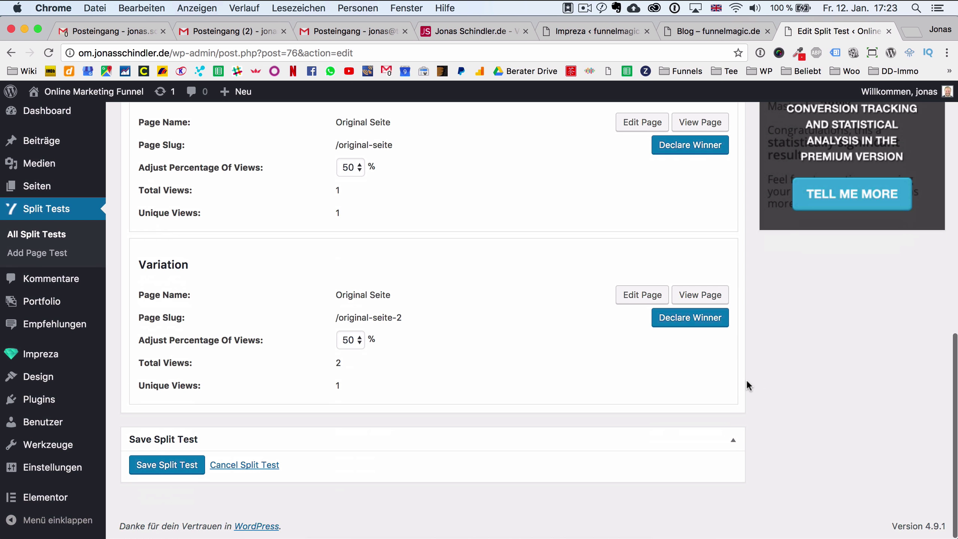
scroll(746, 379, "up", 8)
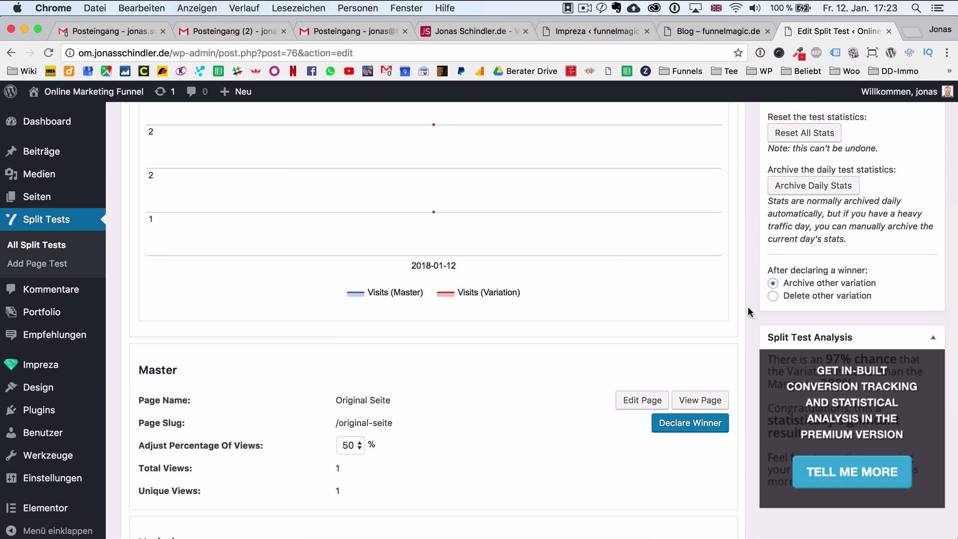
scroll(748, 306, "up", 3)
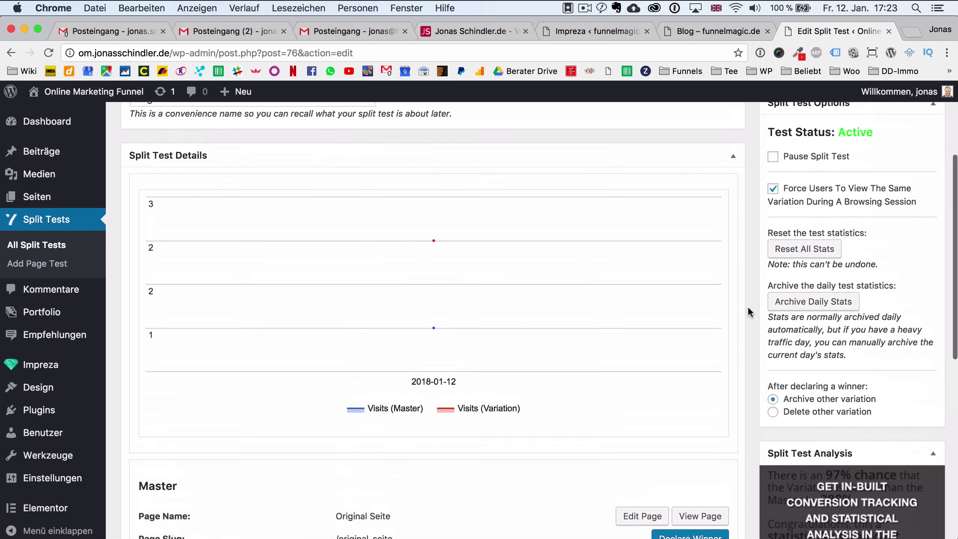
scroll(748, 307, "down", 4)
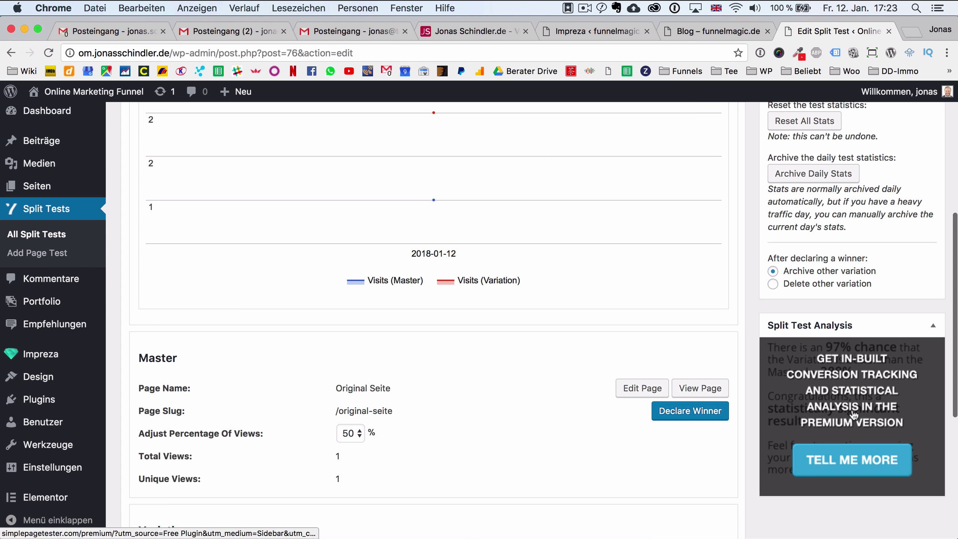
scroll(748, 366, "up", 6)
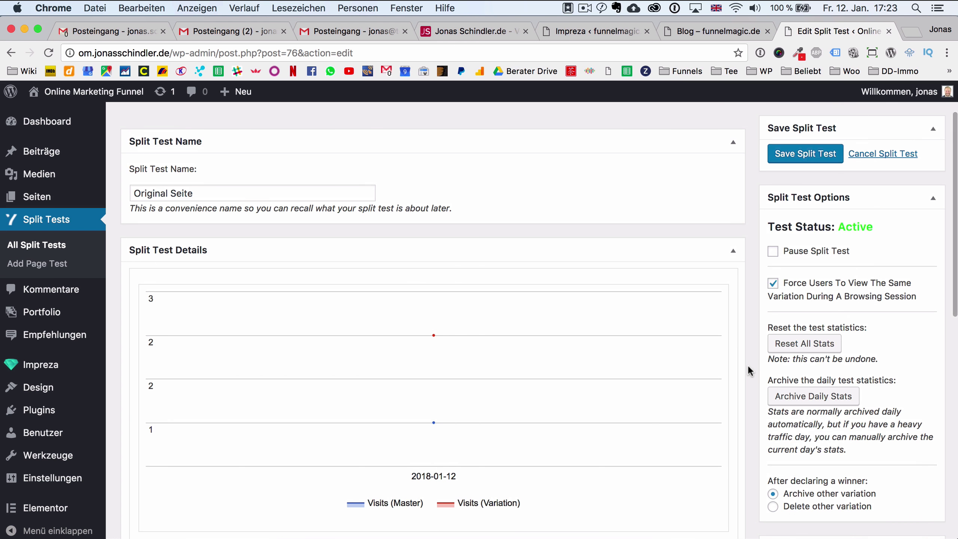